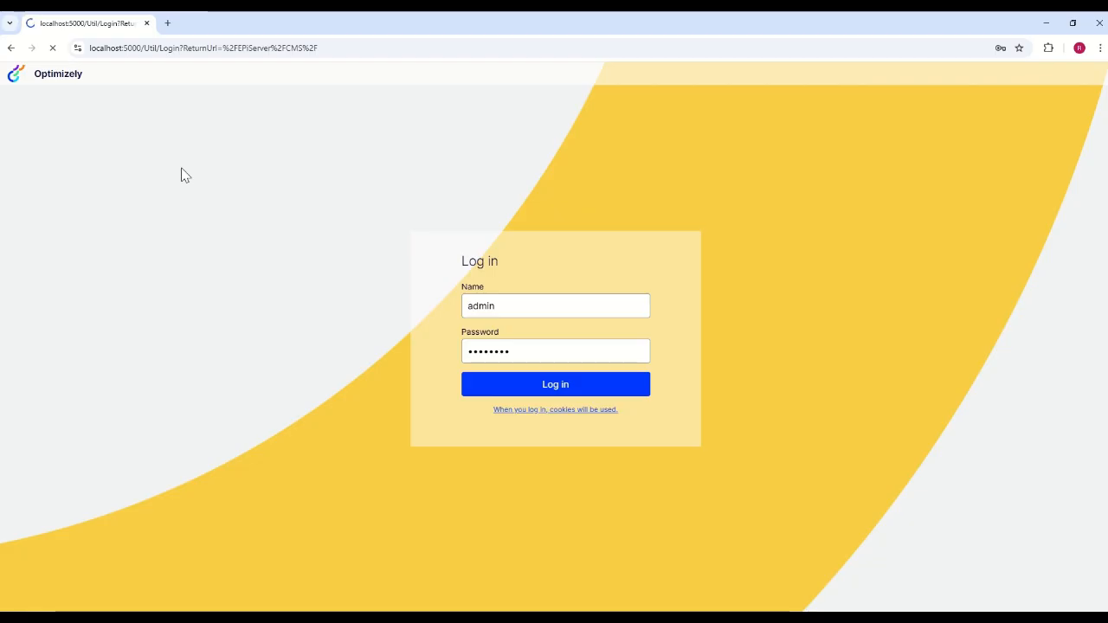
key(alt+Tab)
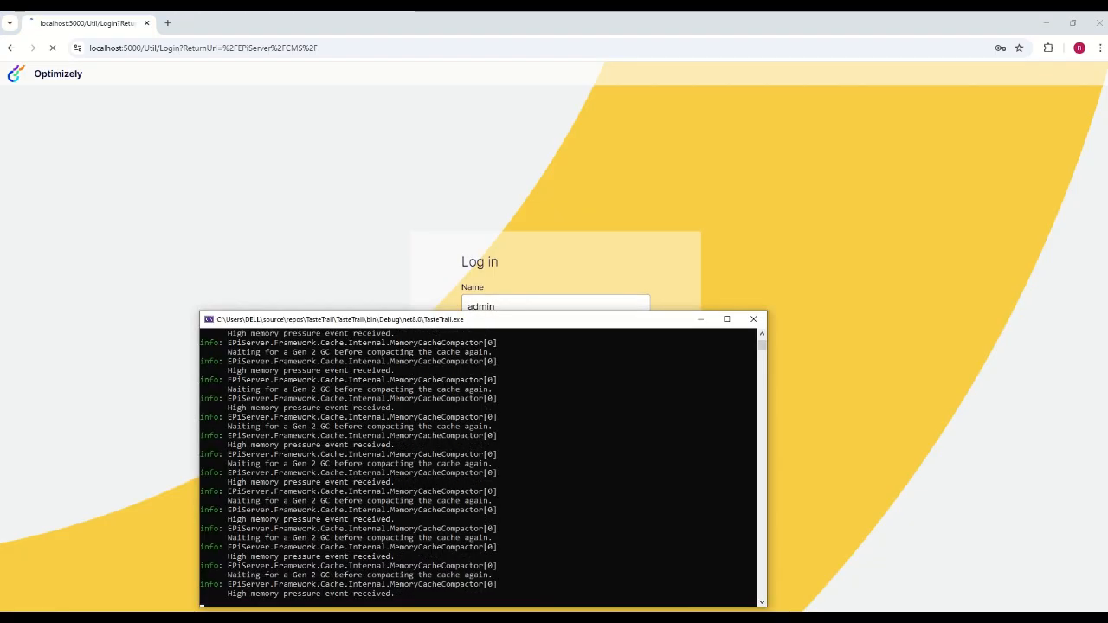
key(alt+Tab)
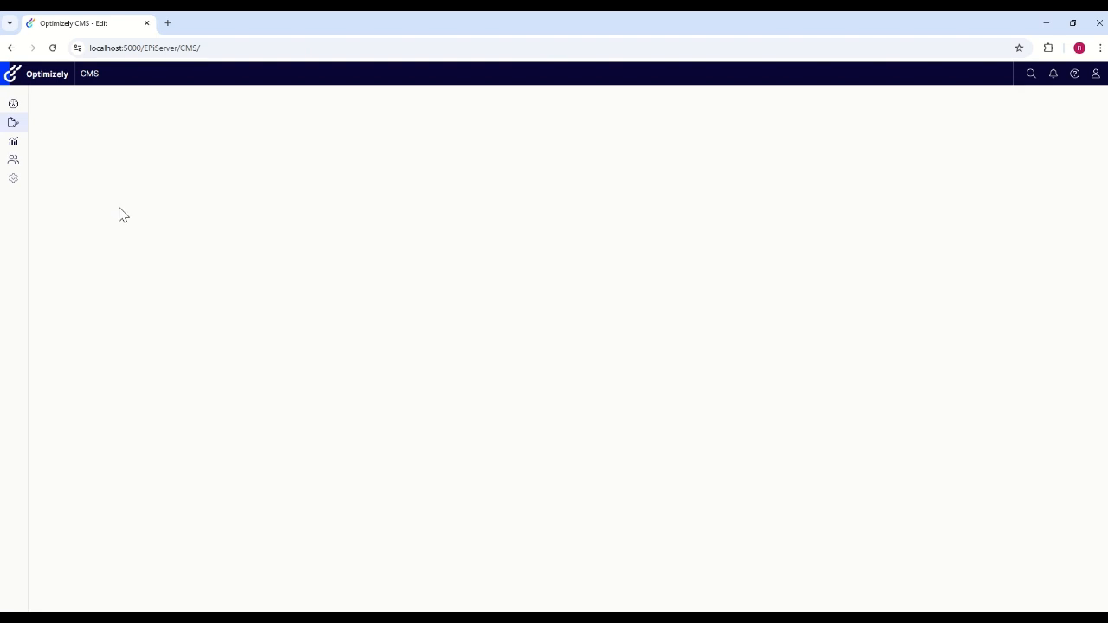
Open the CMS content type settings and filter the list to Page types.
click(13, 177)
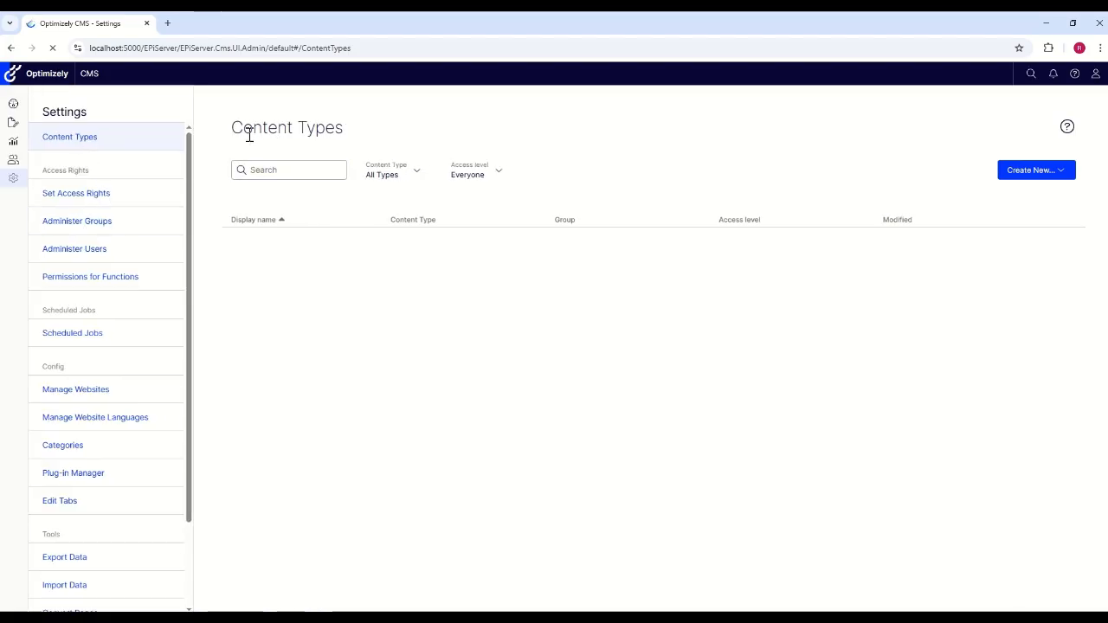
click(415, 177)
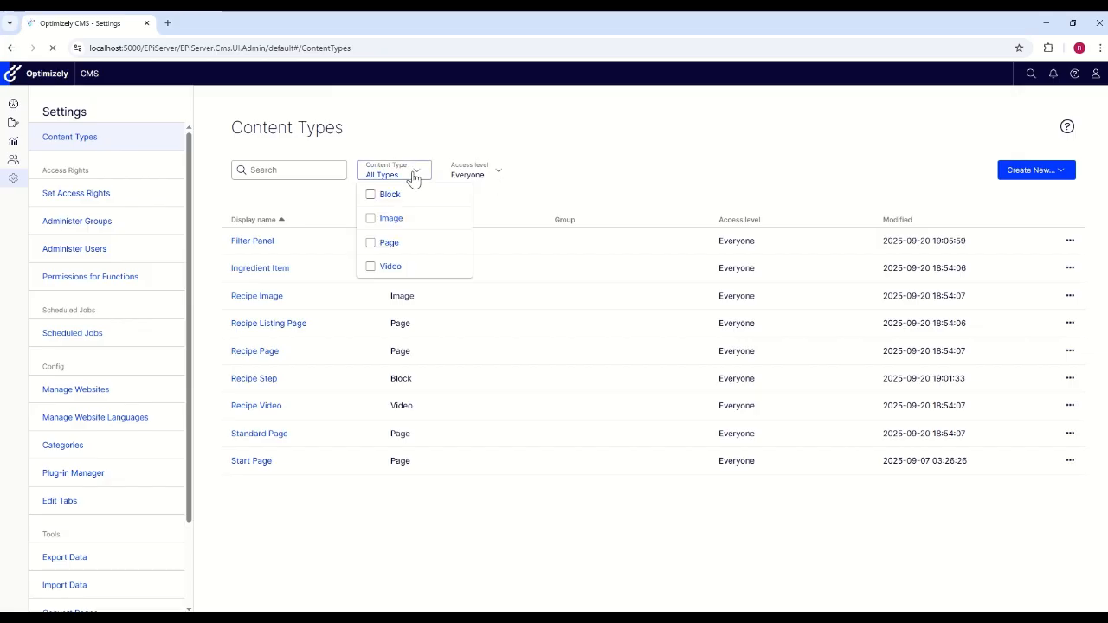
click(381, 249)
click(415, 401)
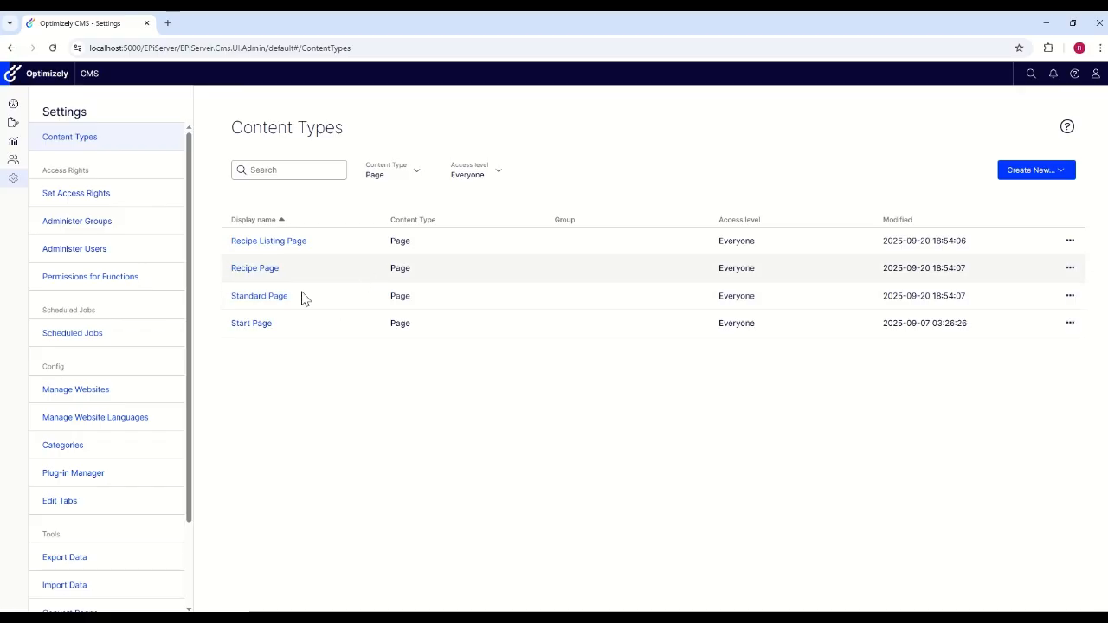
Restrict the Start Page type's allowed child content types to Recipe Listing Page and Standard Page, and save.
click(251, 326)
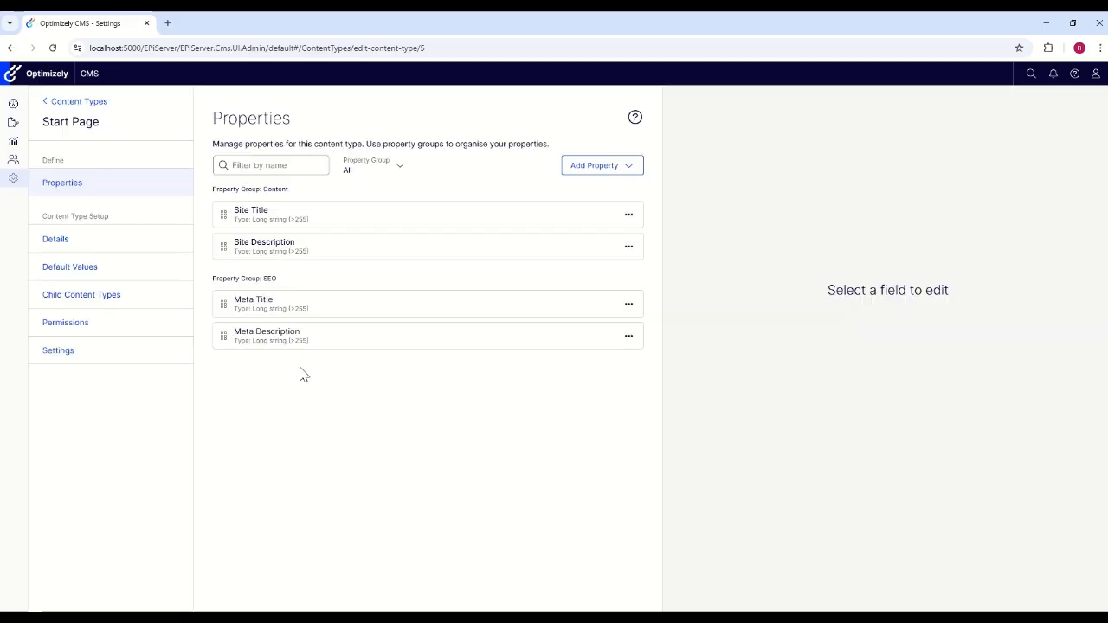
click(93, 308)
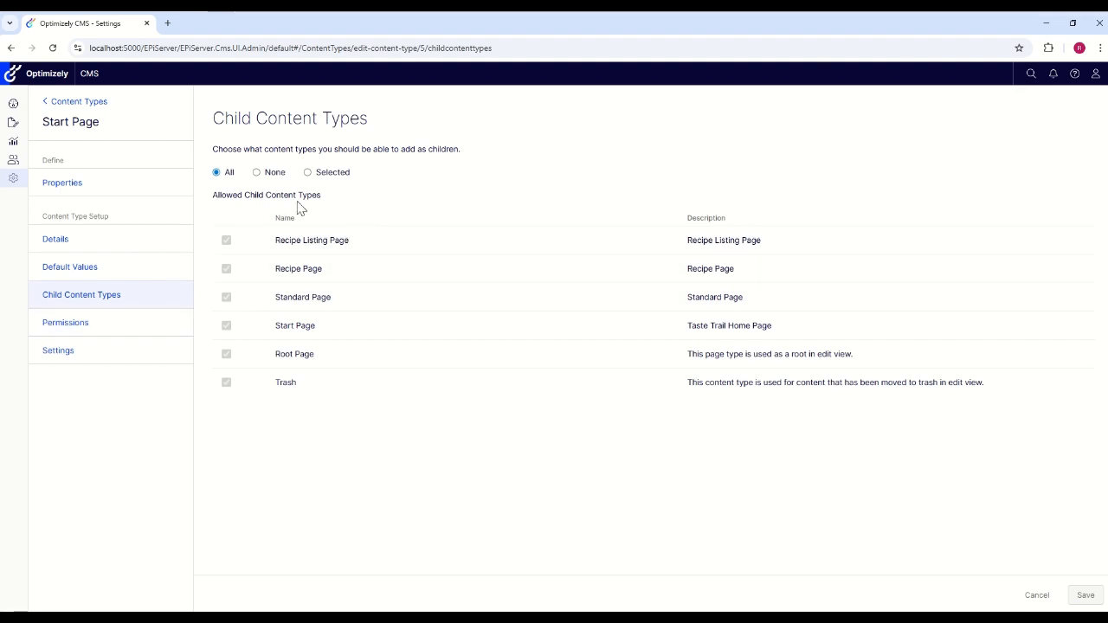
click(308, 173)
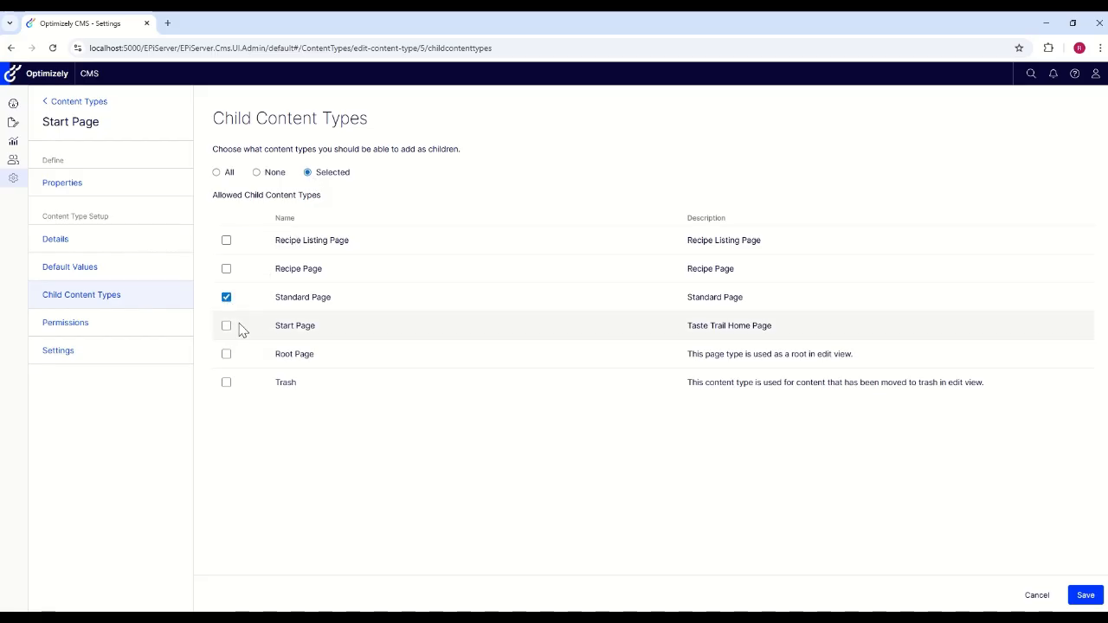
click(226, 242)
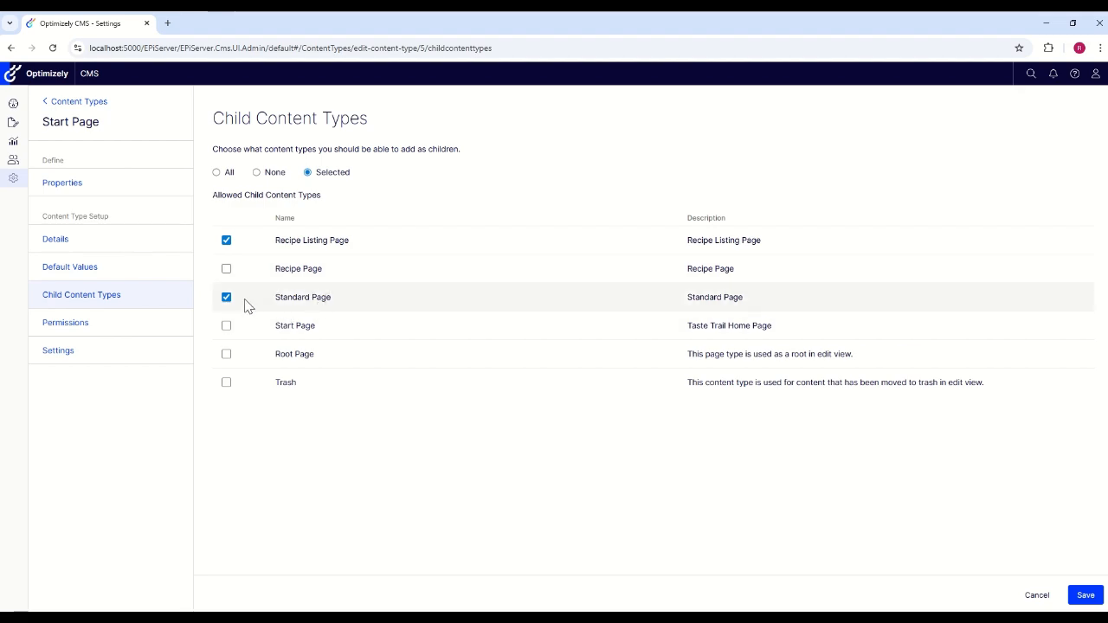
click(1083, 595)
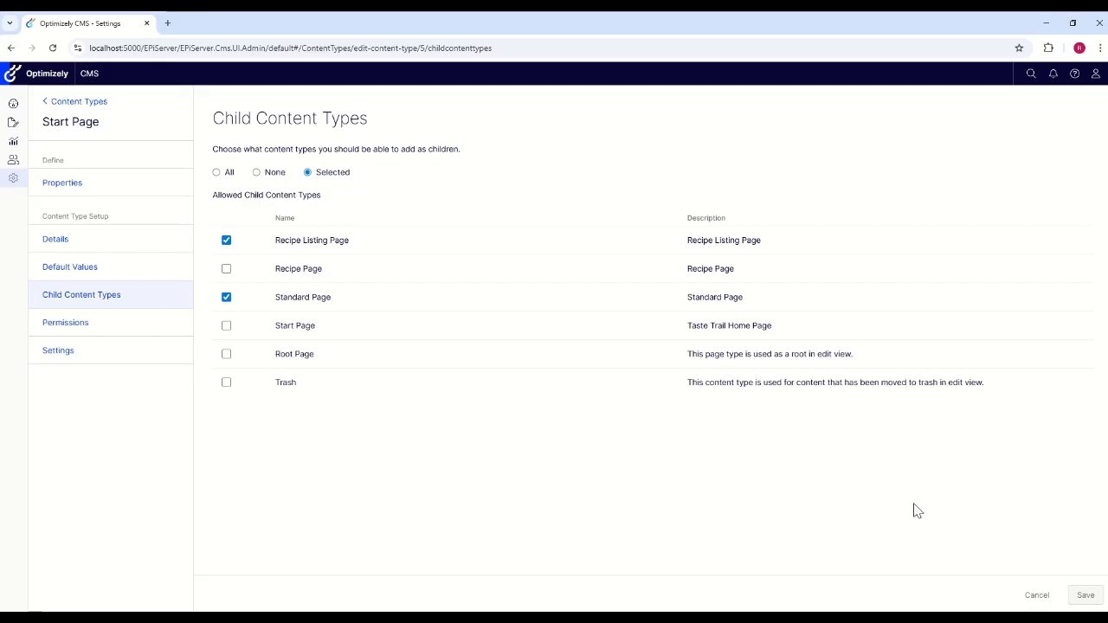
Among the Page content types, restrict Standard Page's allowed child content types to Standard Page only, and save.
click(55, 105)
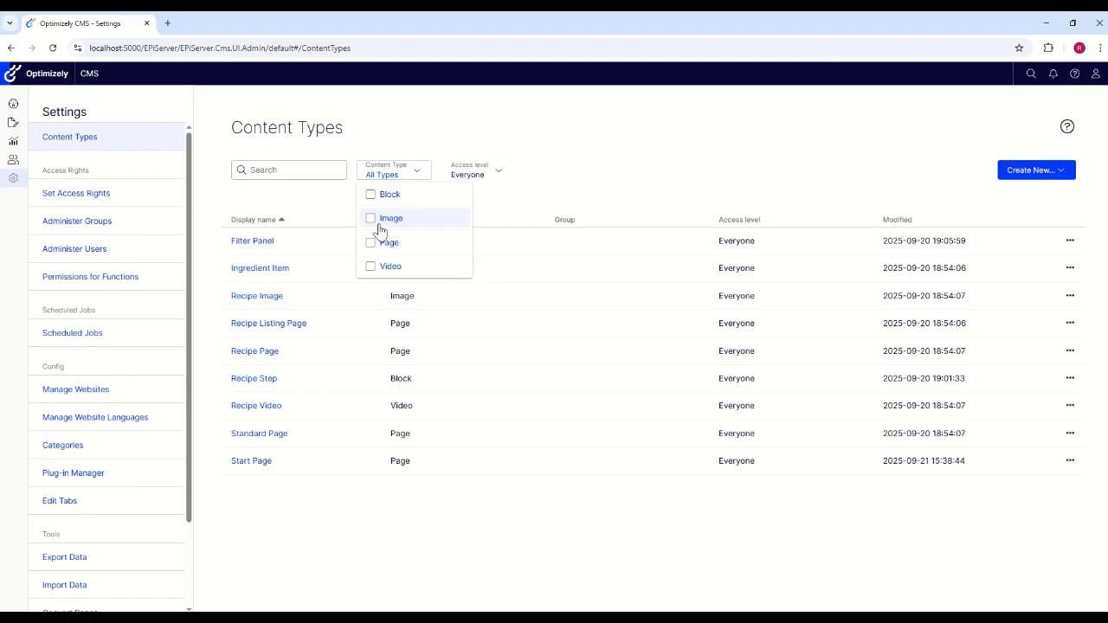
click(387, 243)
click(343, 416)
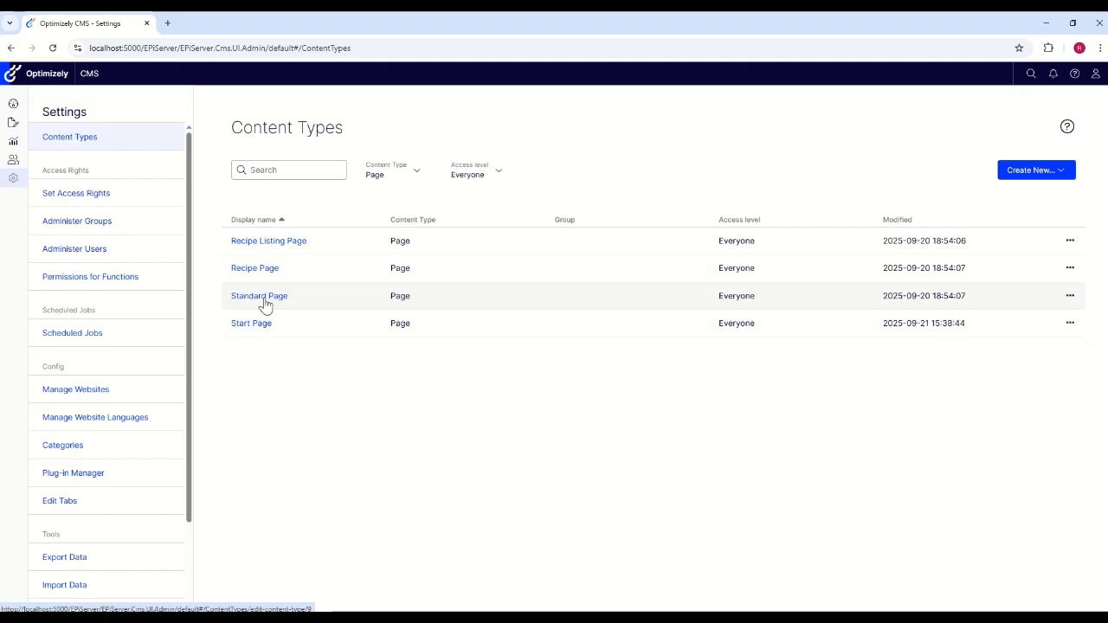
click(263, 302)
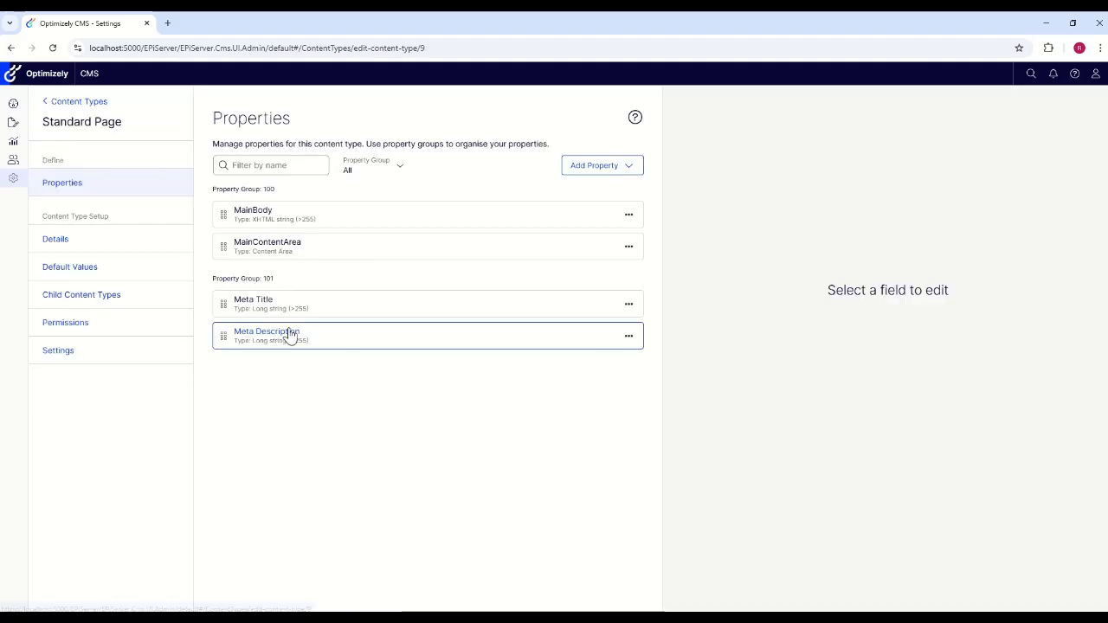
click(86, 303)
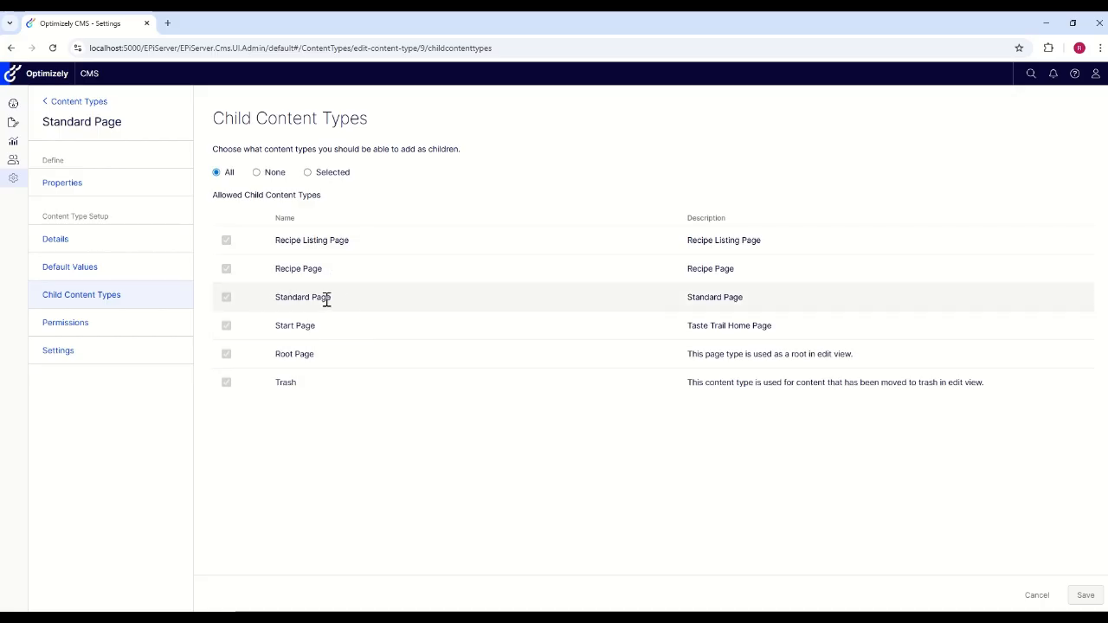
click(312, 172)
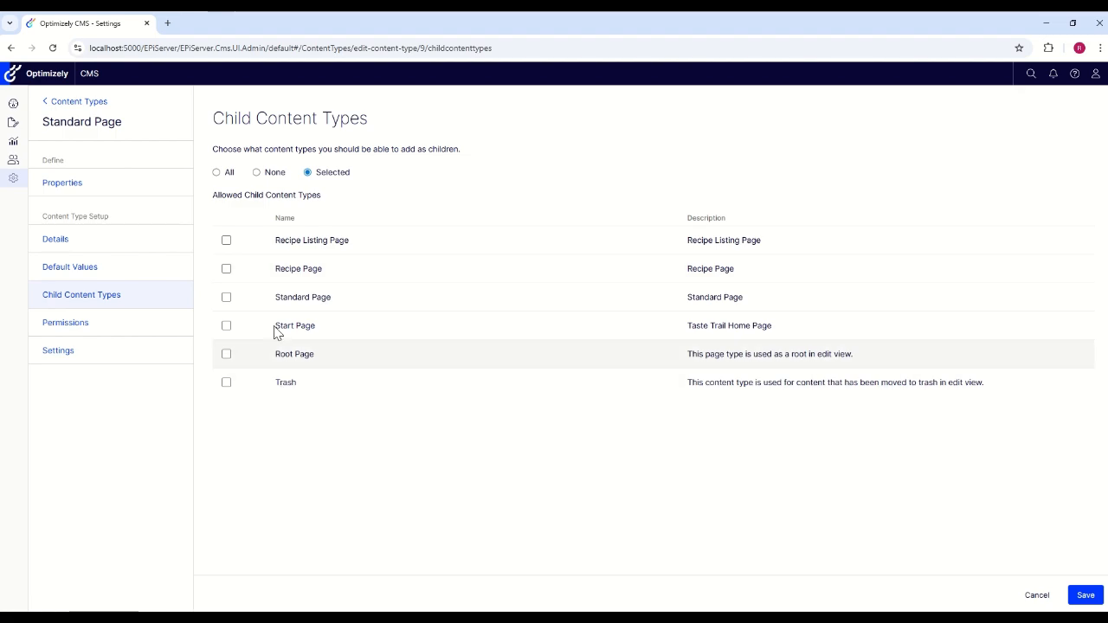
click(226, 298)
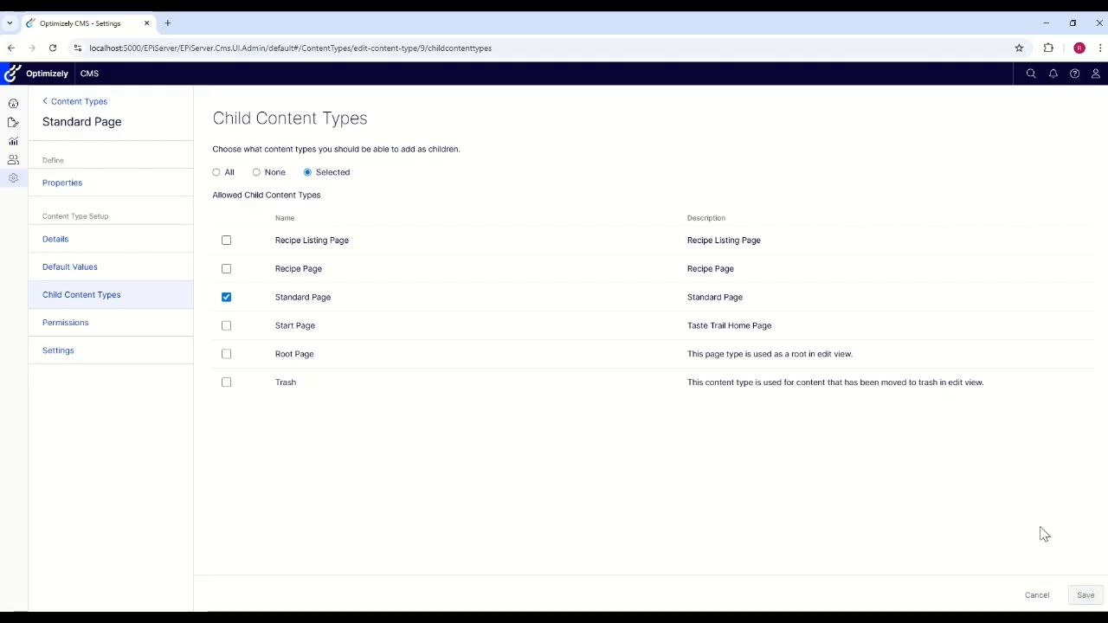
Restrict the Recipe Listing Page type's allowed child content types to Recipe Page only, and save.
click(78, 103)
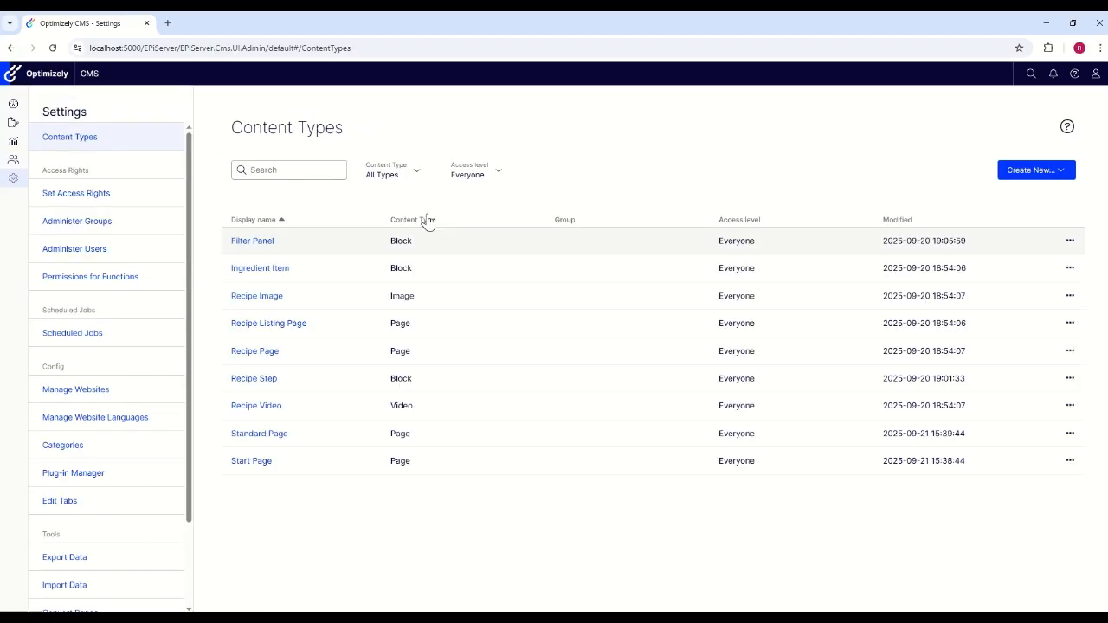
click(407, 182)
click(384, 249)
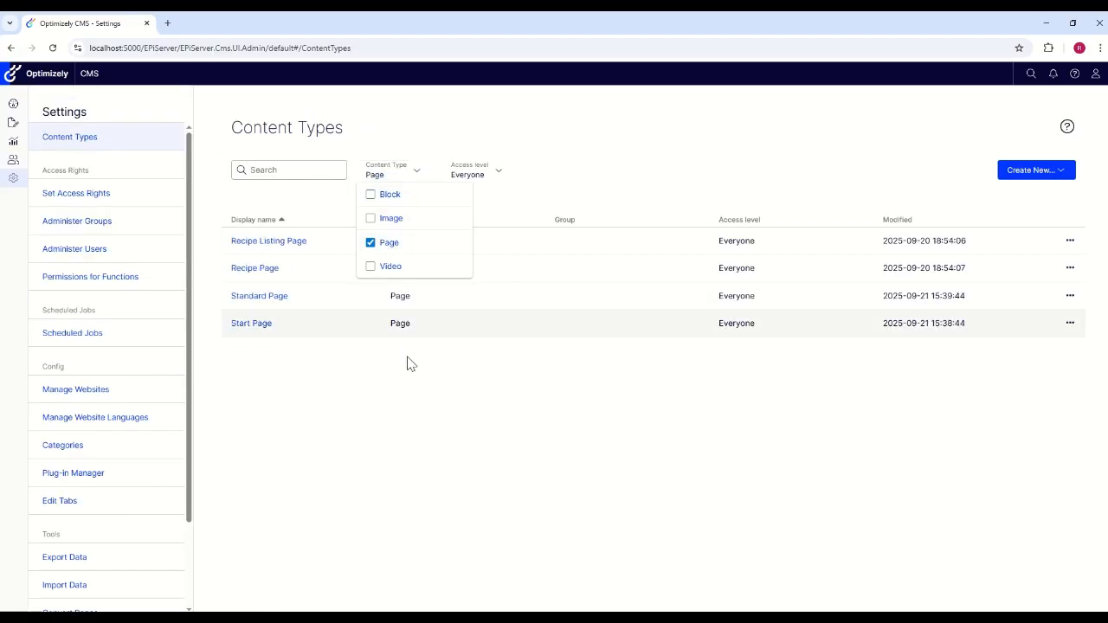
click(297, 356)
click(273, 245)
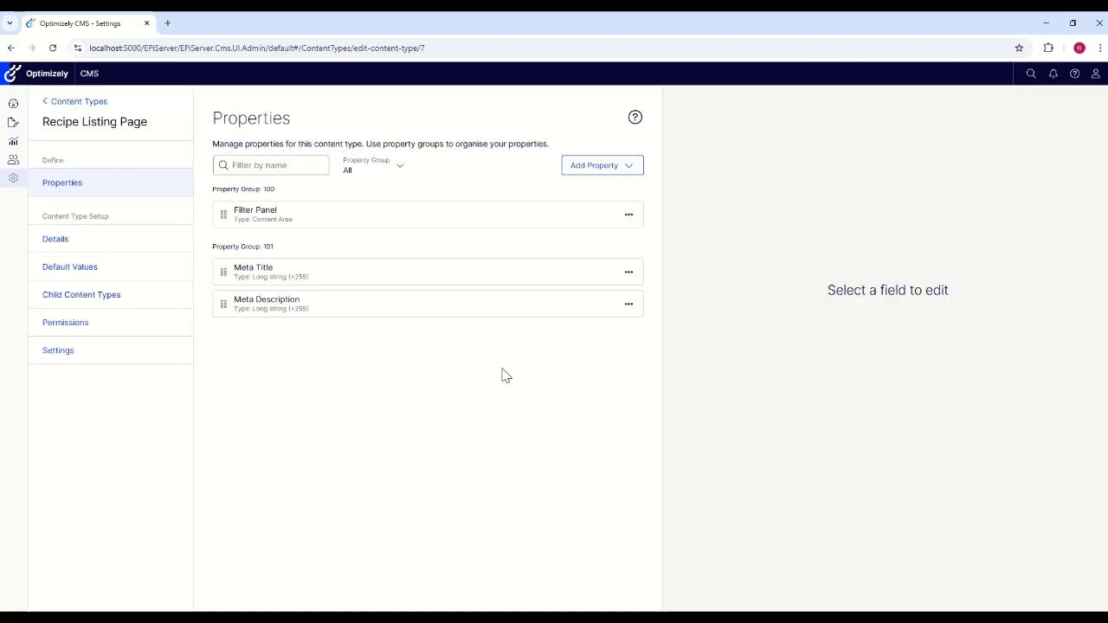
click(93, 301)
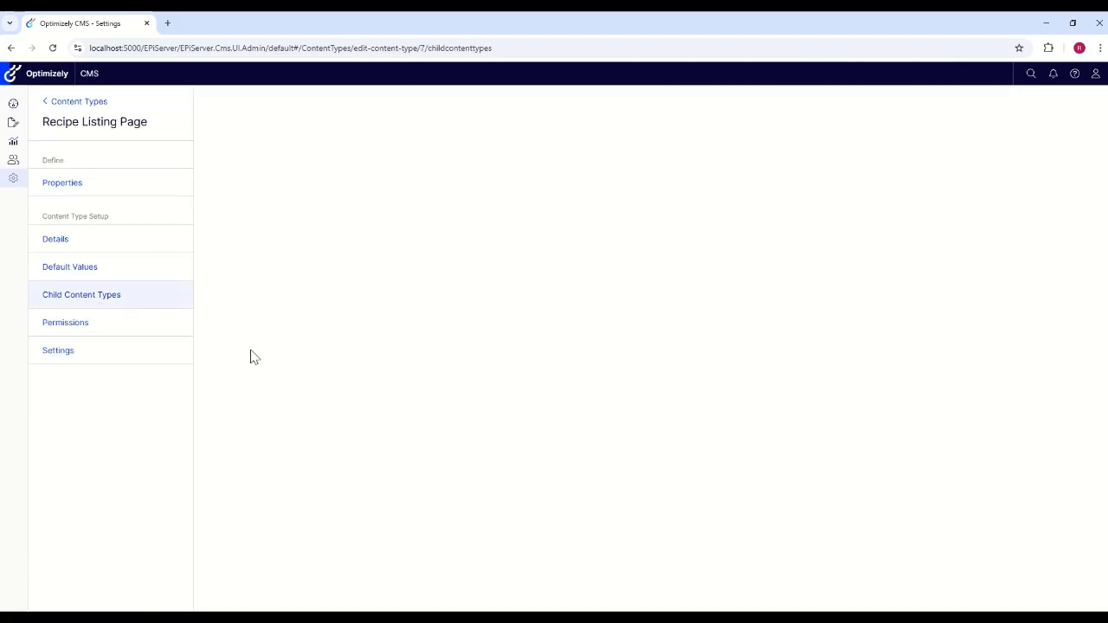
click(311, 174)
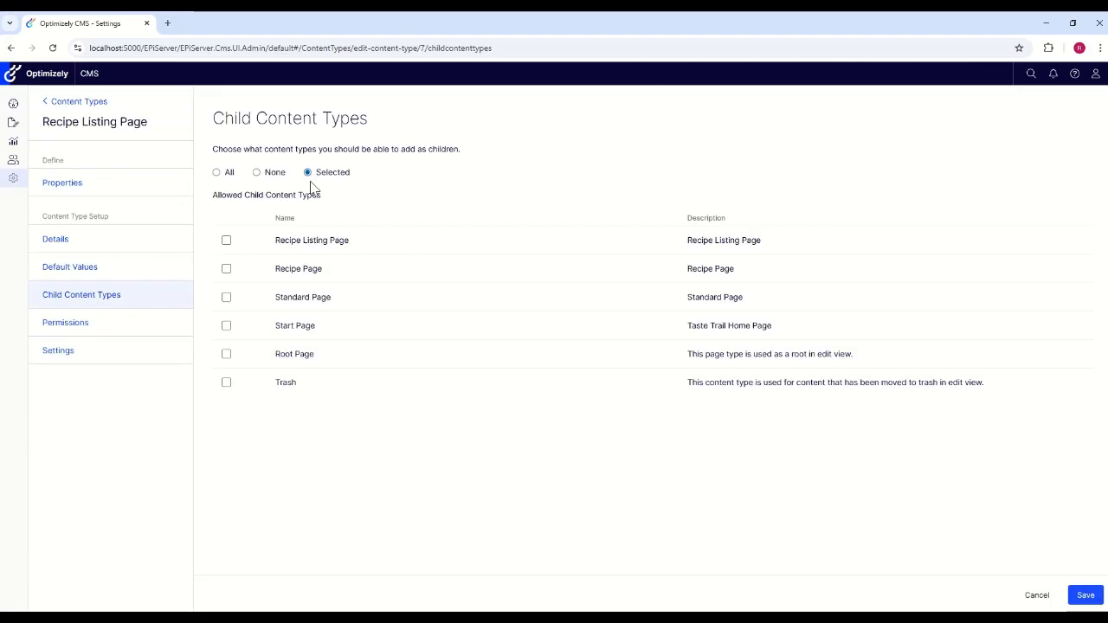
click(226, 271)
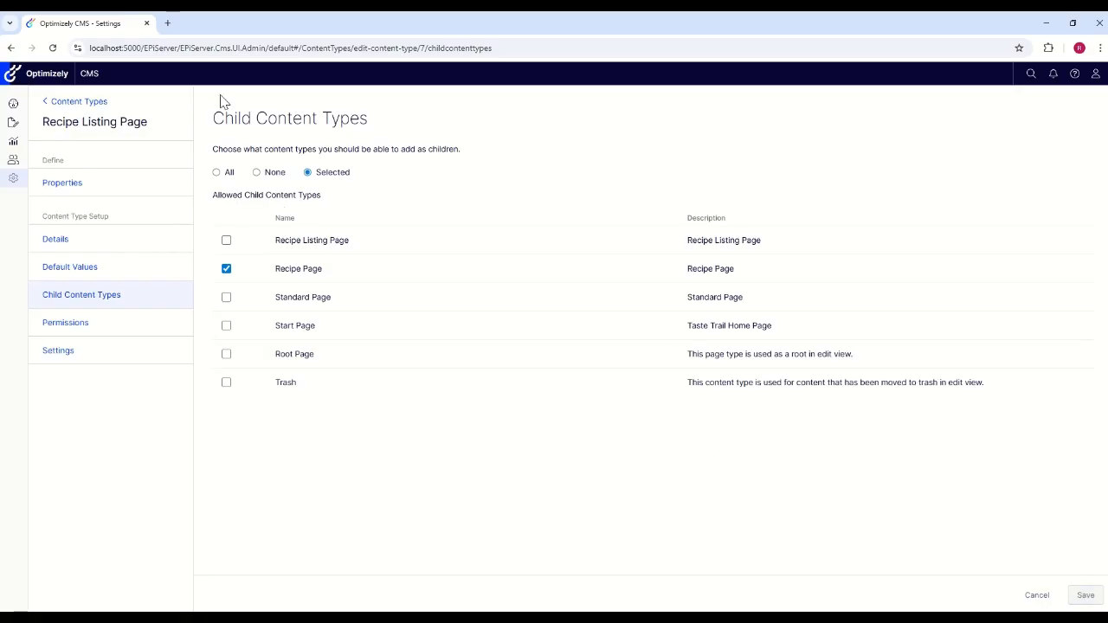
Set the Recipe Page type's allowed child content types to None and save.
click(78, 102)
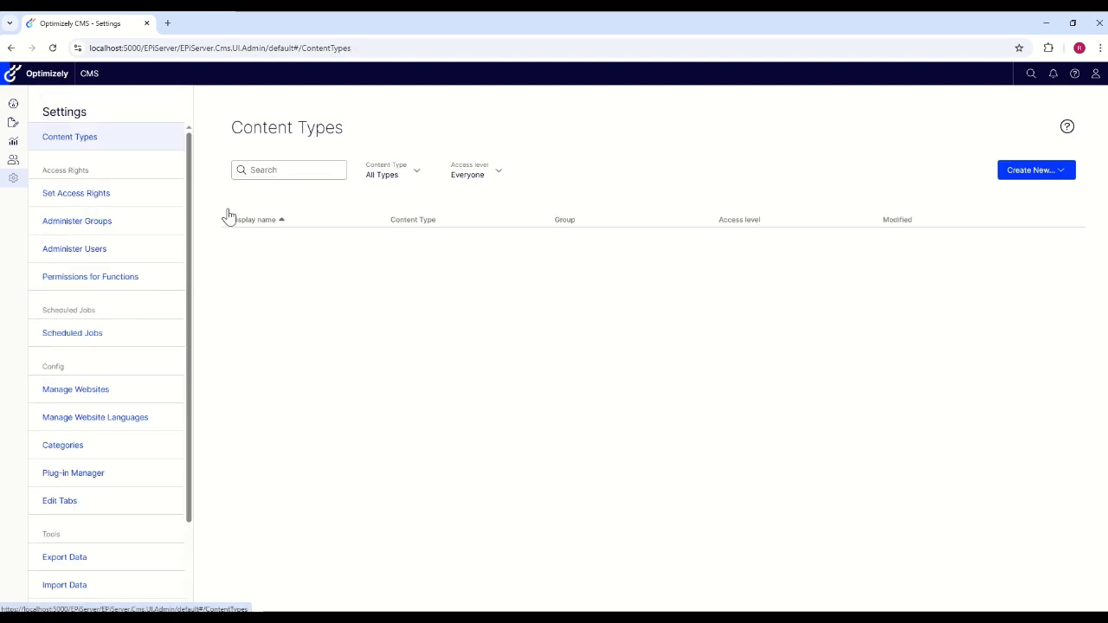
click(405, 178)
click(389, 243)
click(304, 375)
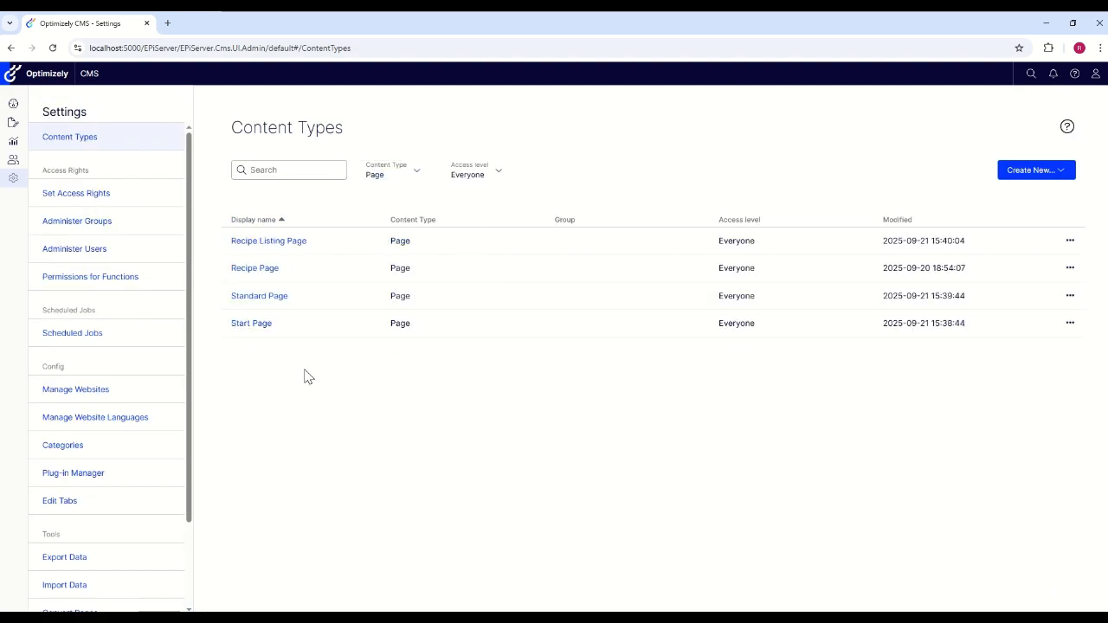
click(257, 268)
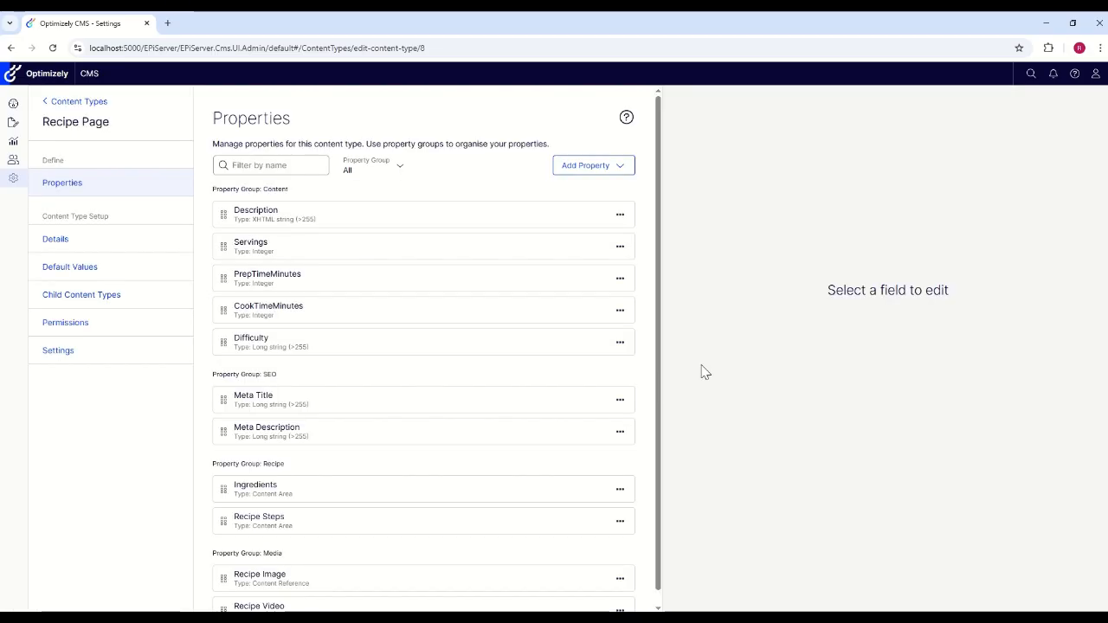
click(84, 296)
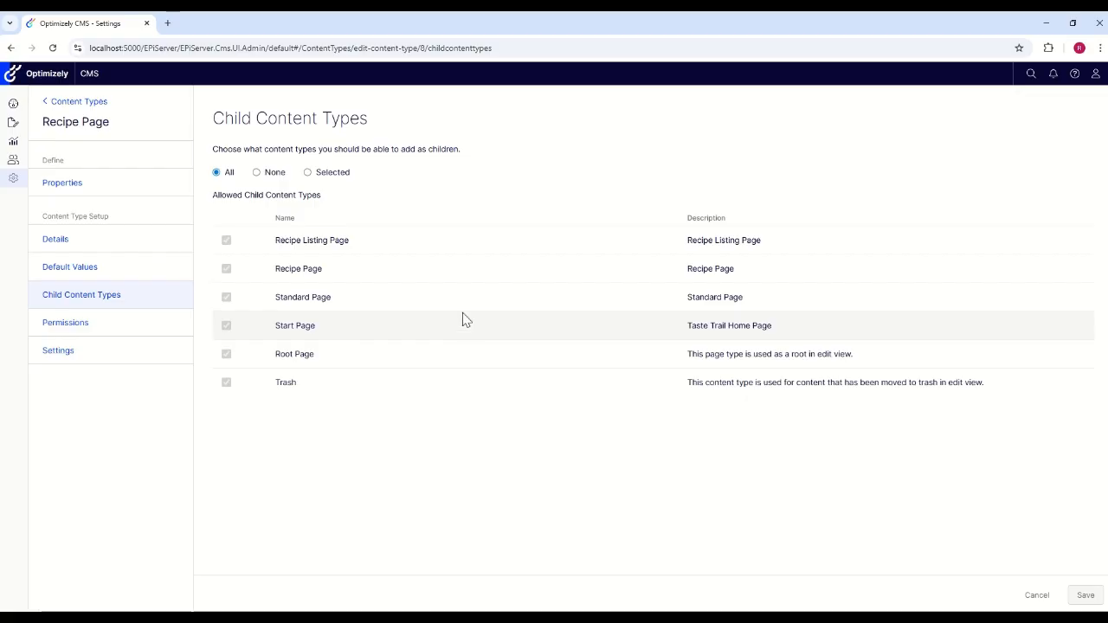
click(258, 172)
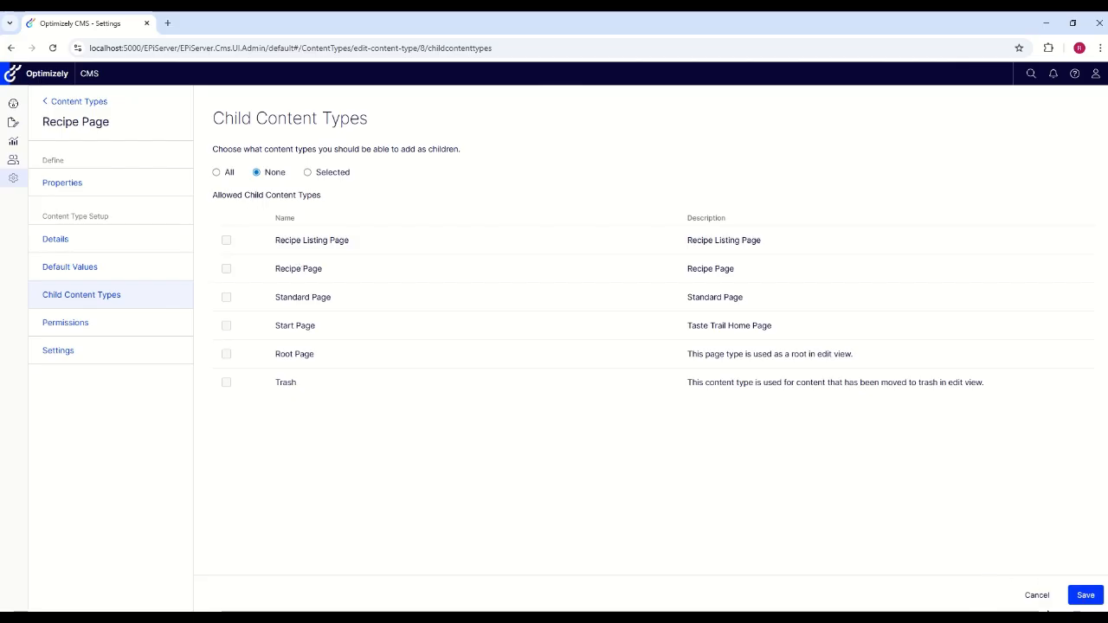
click(1097, 591)
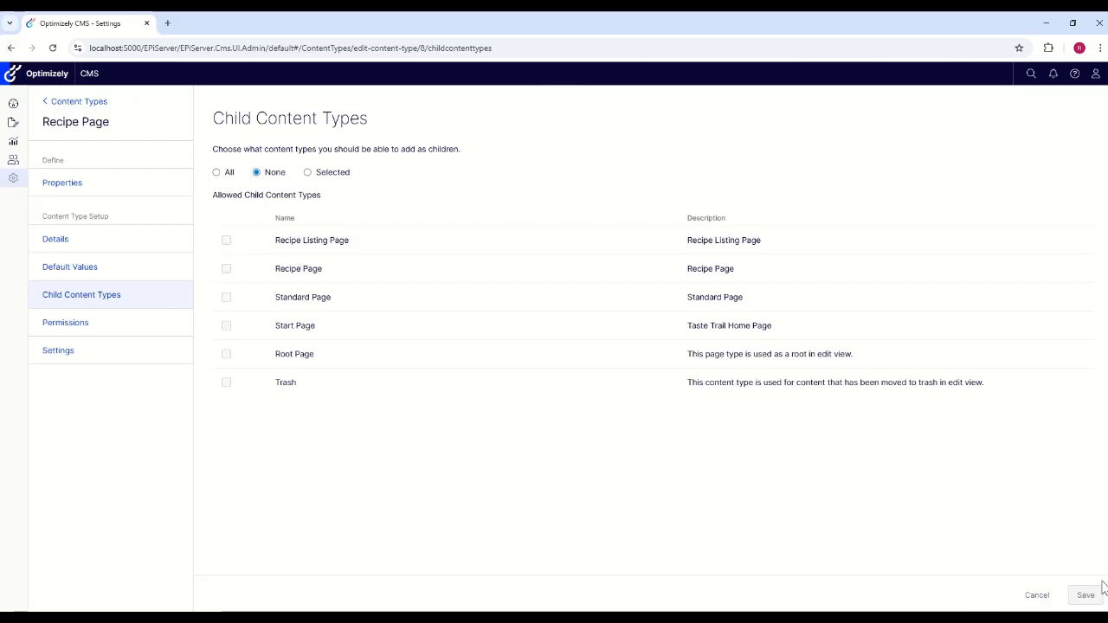
Switch from the settings to content editing and start a new page beneath the Start Page.
click(77, 102)
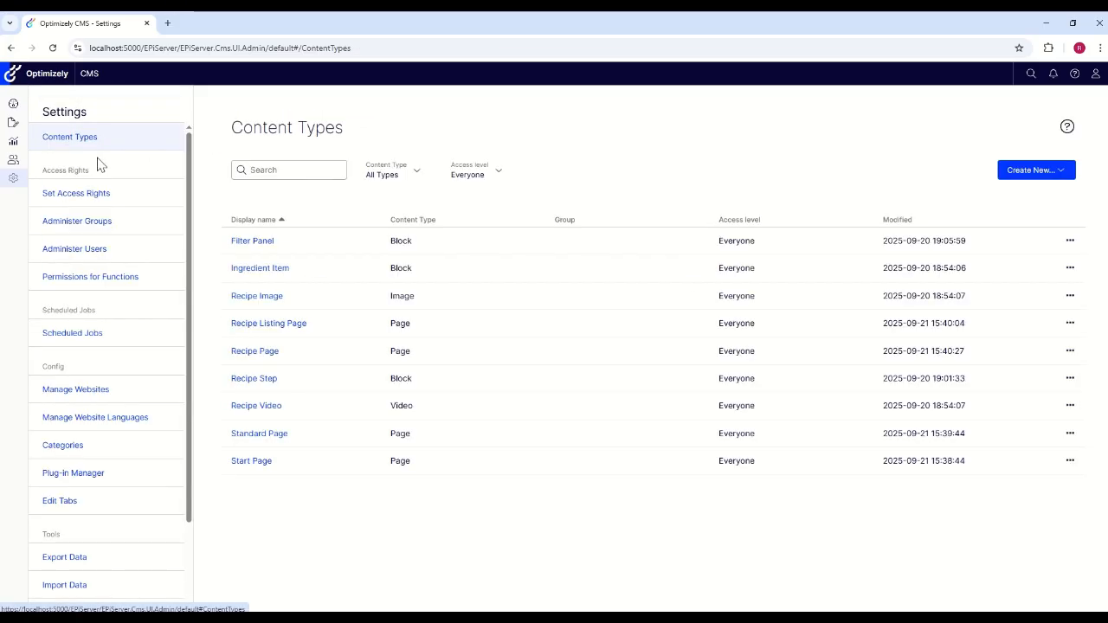
click(13, 122)
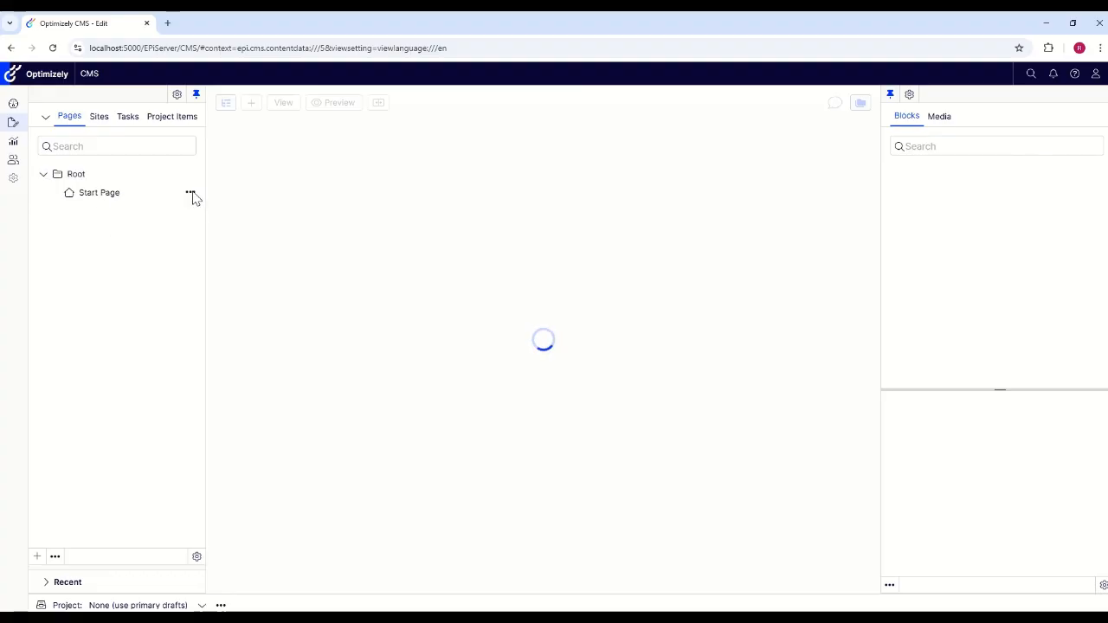
click(191, 194)
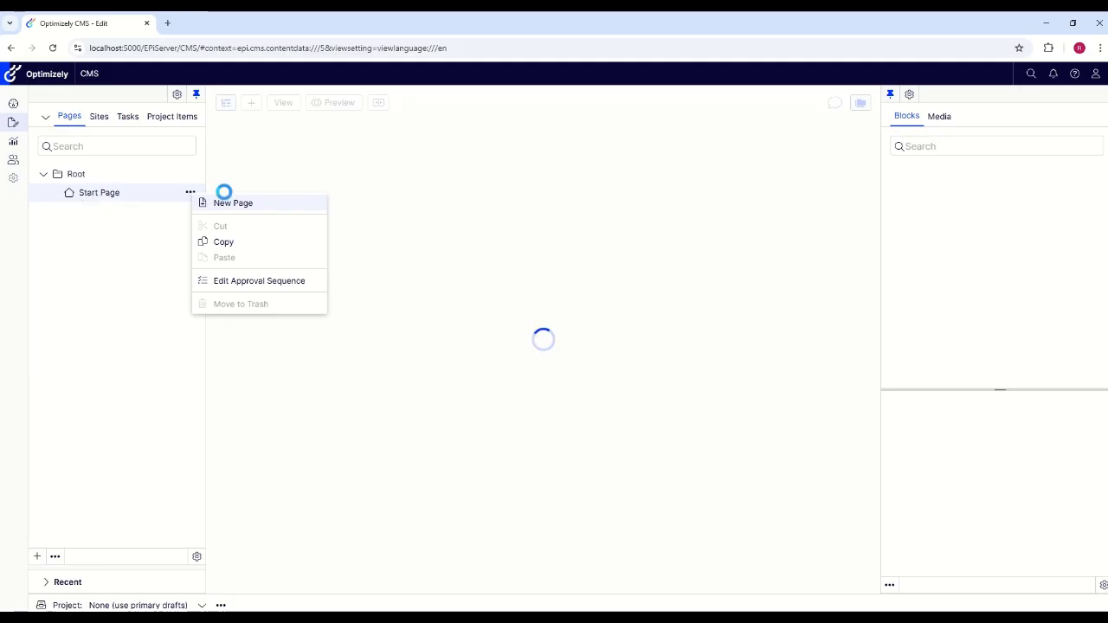
click(233, 204)
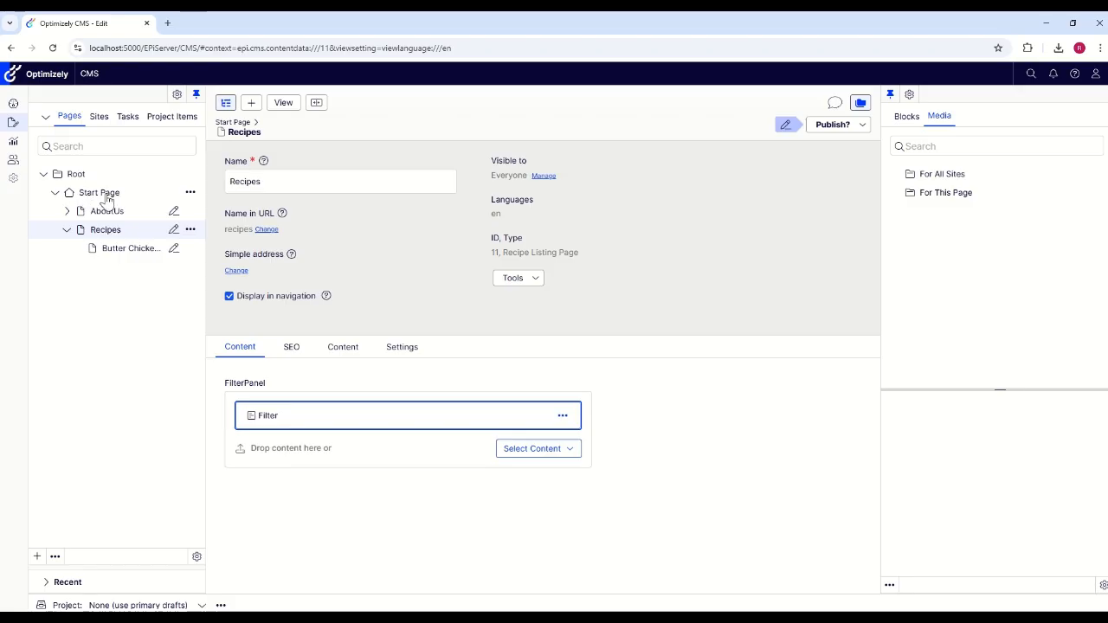
Edit the Filter block on the Recipes page and set its SearchTarget to the Recipes page.
click(107, 246)
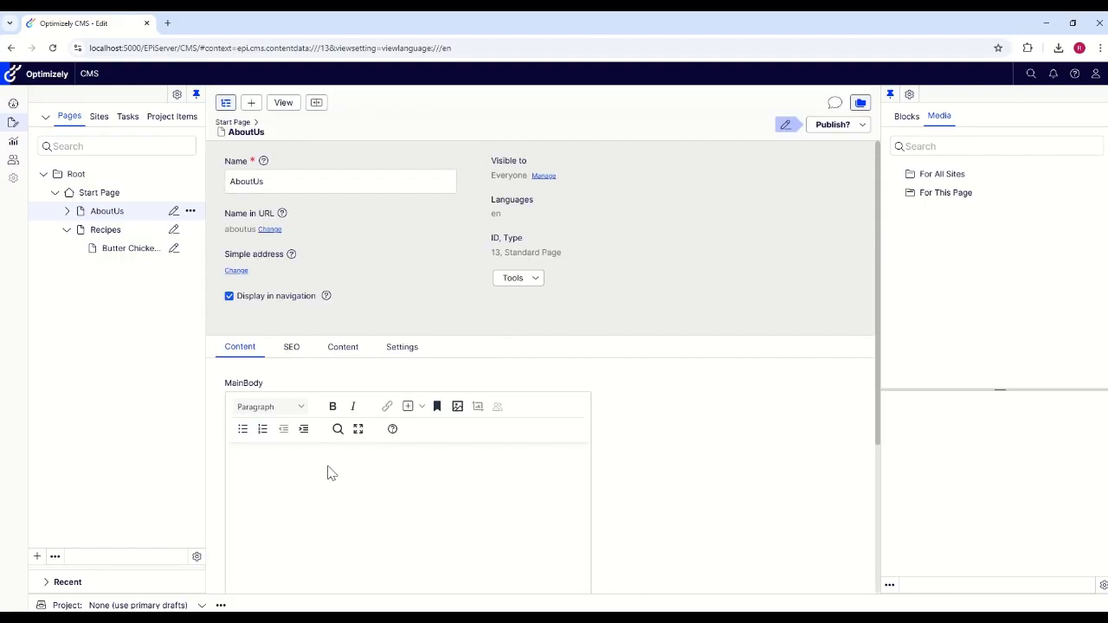
click(111, 234)
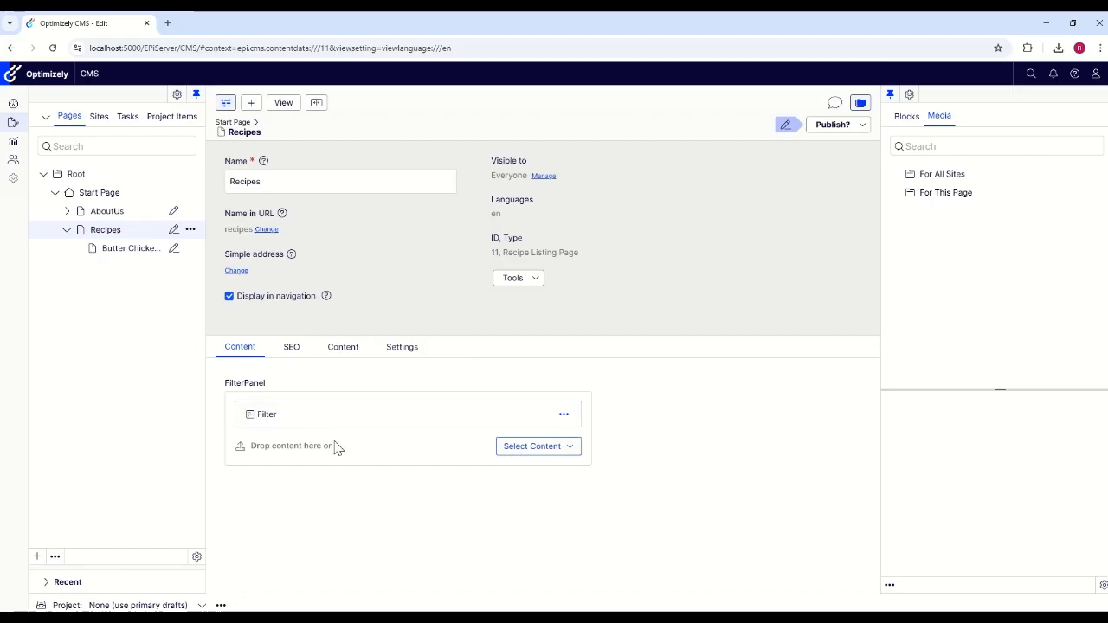
click(564, 417)
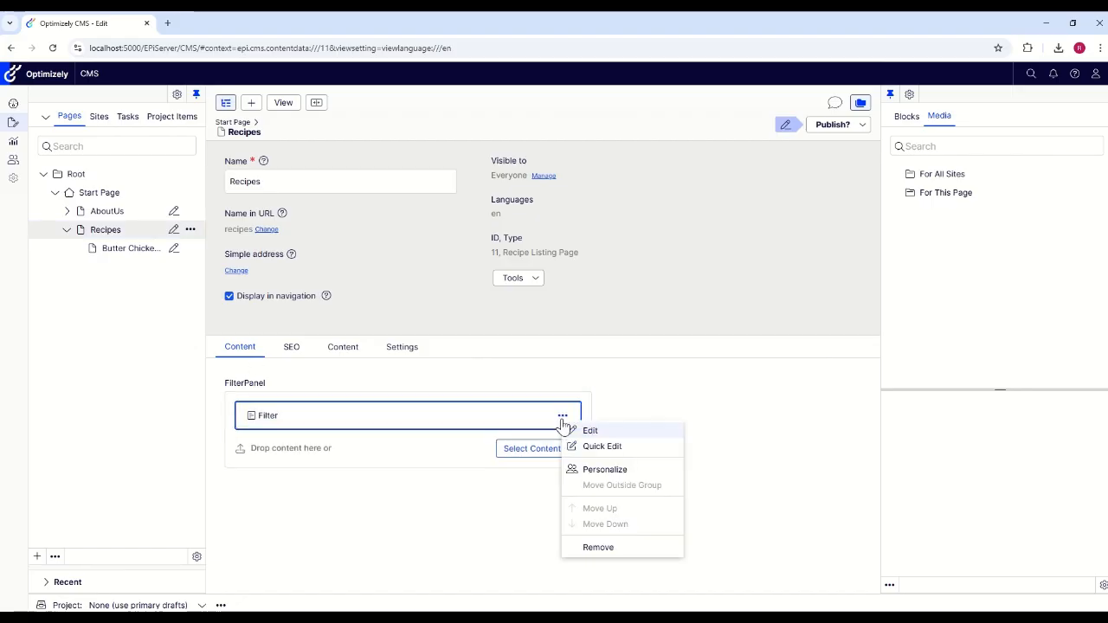
click(604, 432)
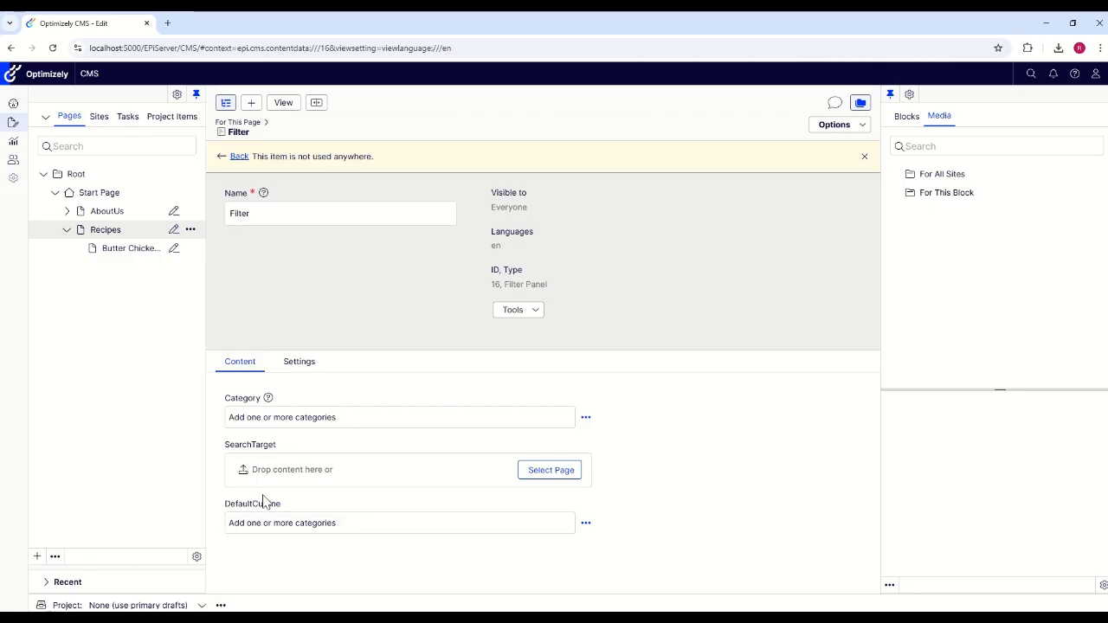
click(546, 475)
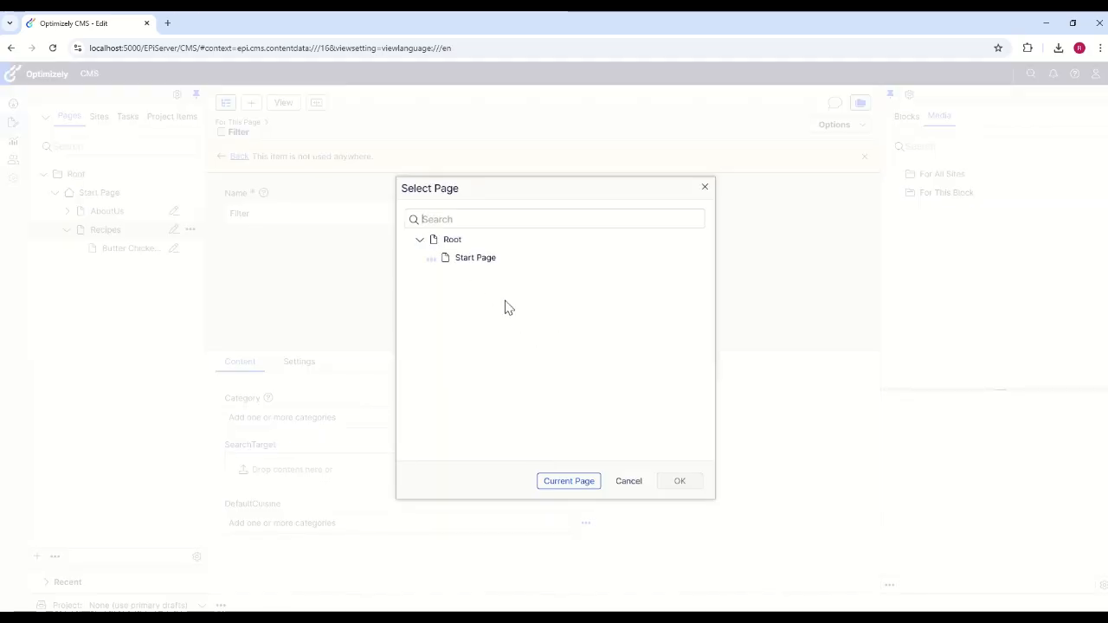
click(481, 300)
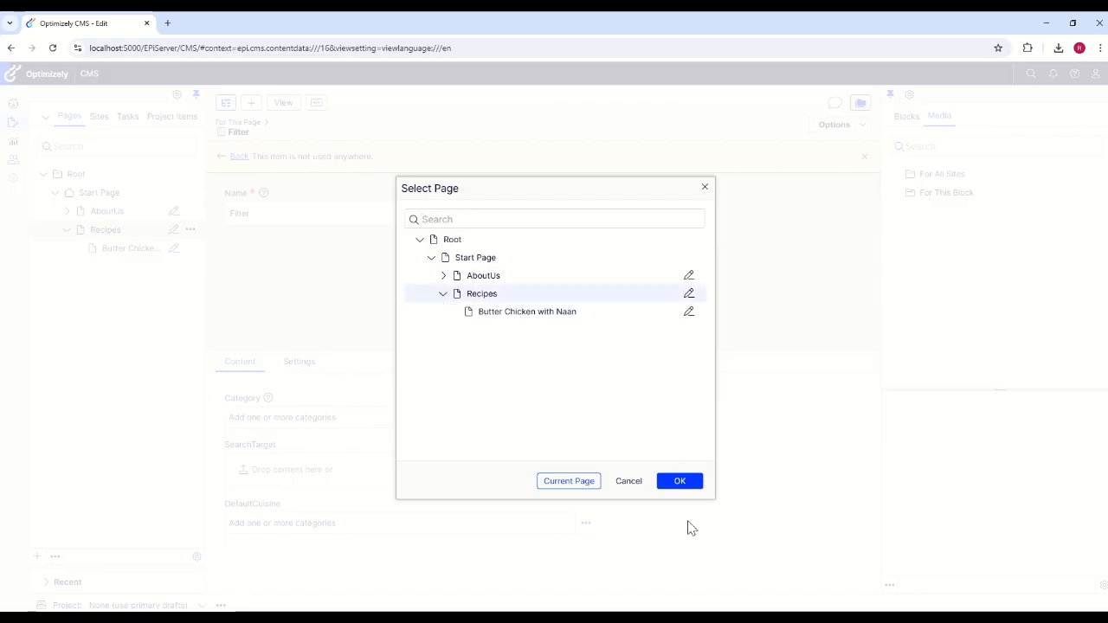
click(681, 481)
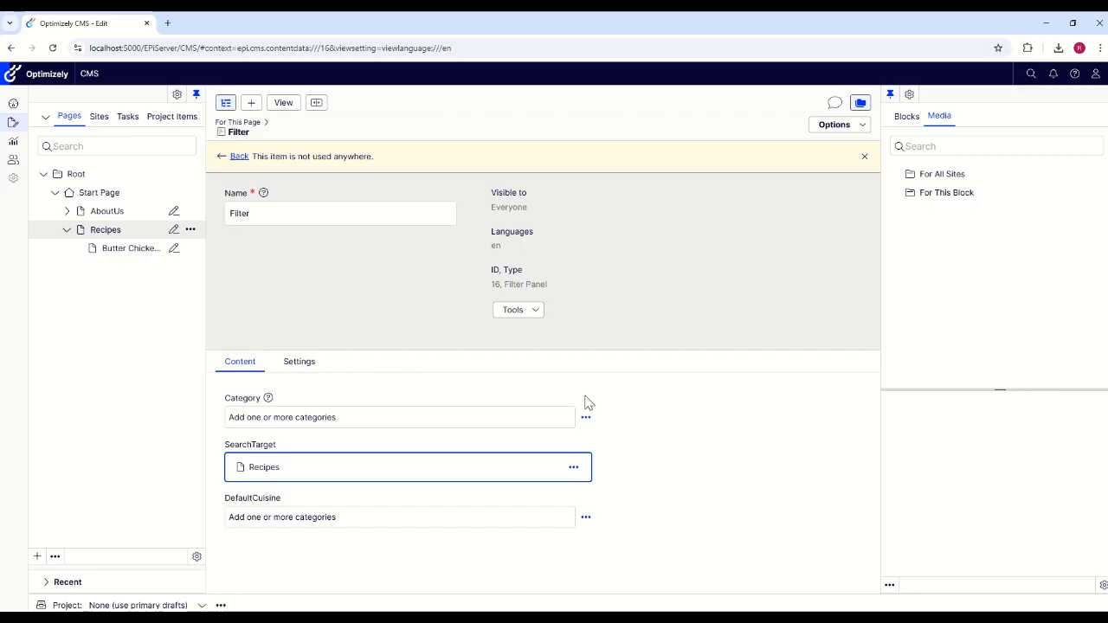
Set the Filter block's DefaultCuisine to the Indian category under Cuisine.
click(585, 519)
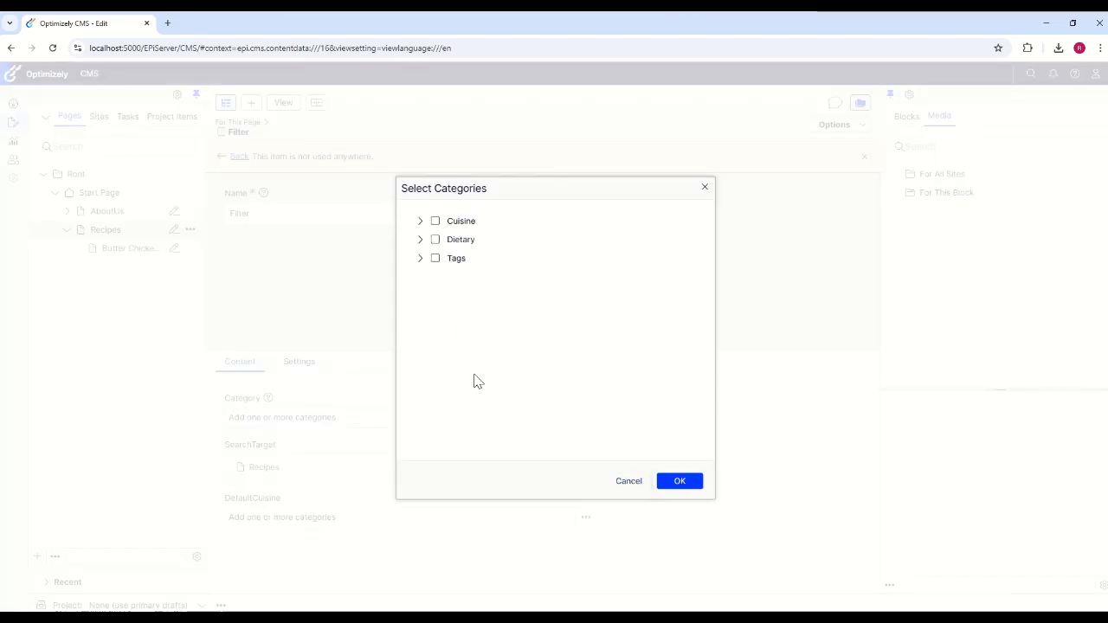
click(420, 221)
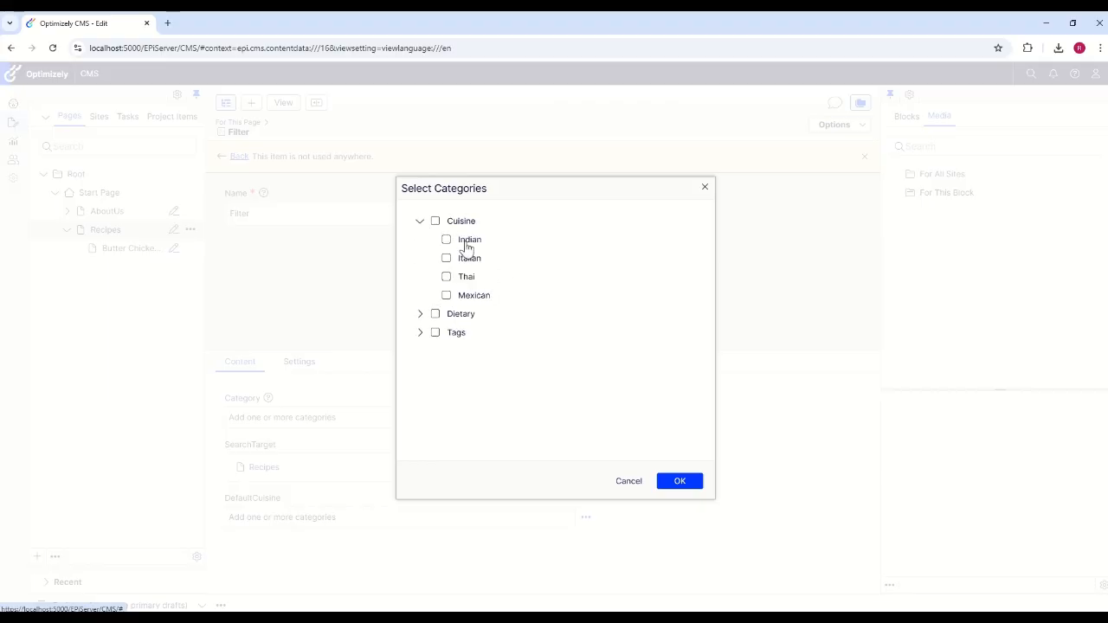
click(461, 242)
click(679, 481)
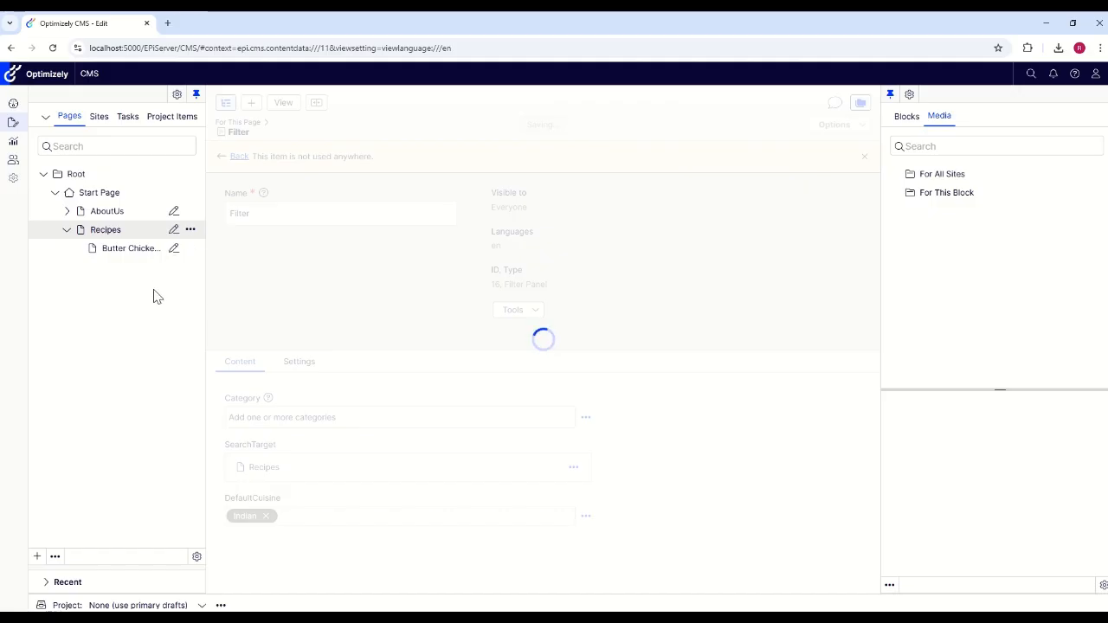
Open the Butter Chicken with Naan page and examine its description, SEO fields and recipe properties.
click(131, 250)
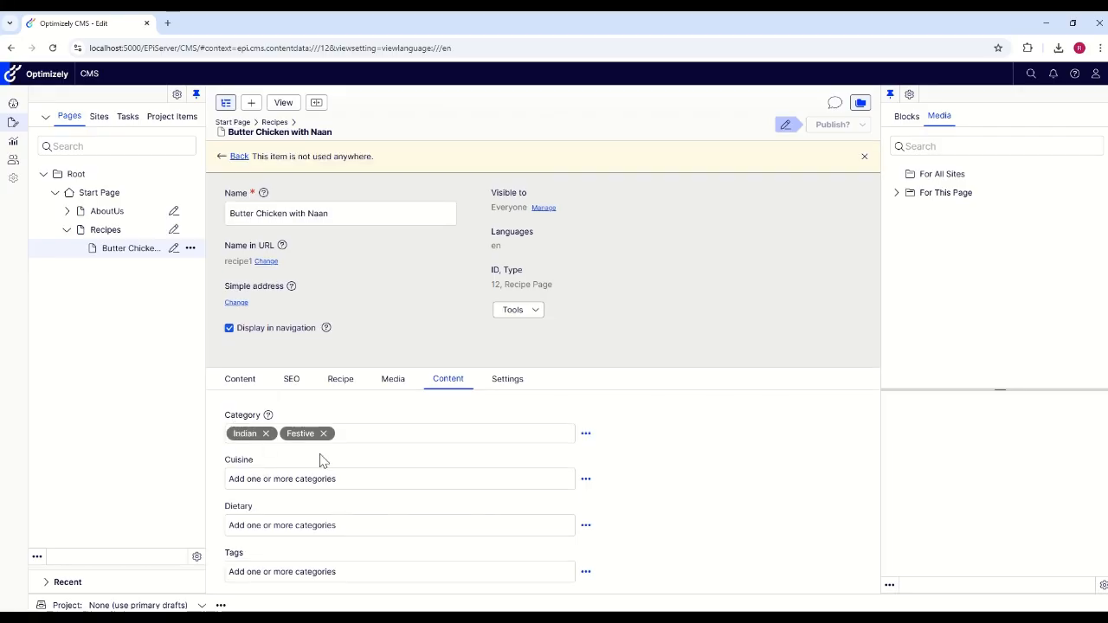
click(242, 385)
scroll(346, 467, down, 2)
scroll(297, 400, up, 2)
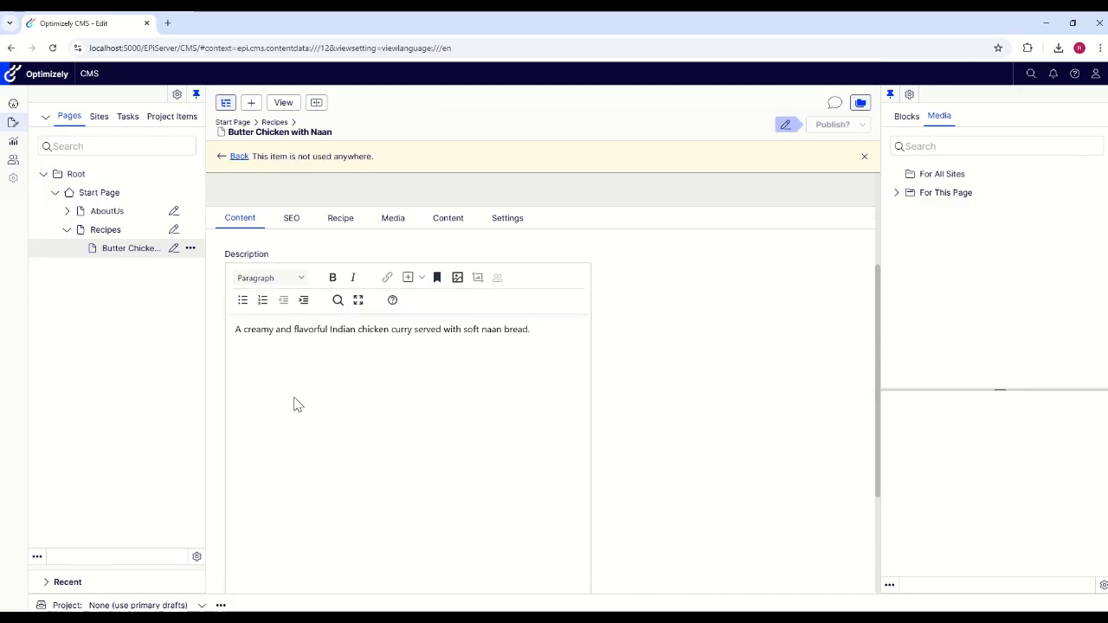
click(291, 381)
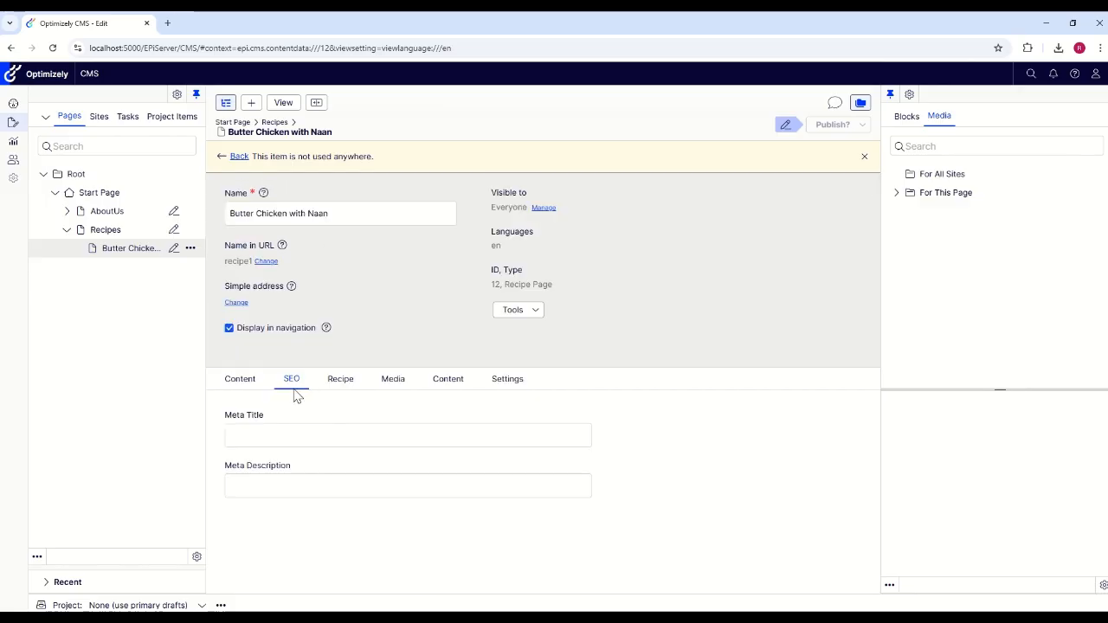
click(357, 387)
scroll(446, 443, down, 2)
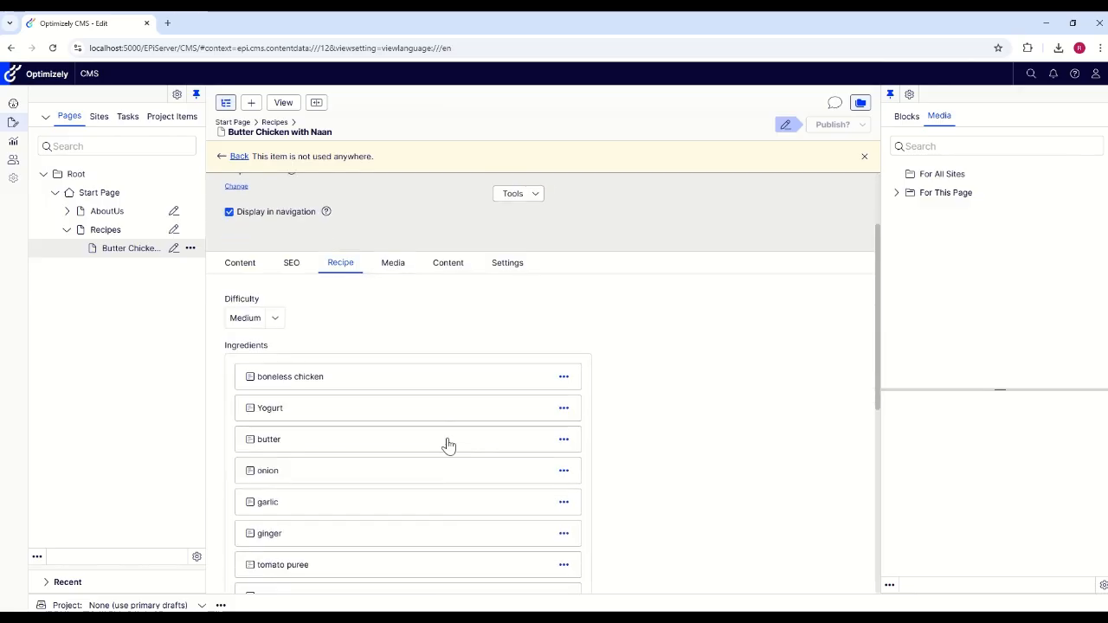
scroll(344, 396, down, 1)
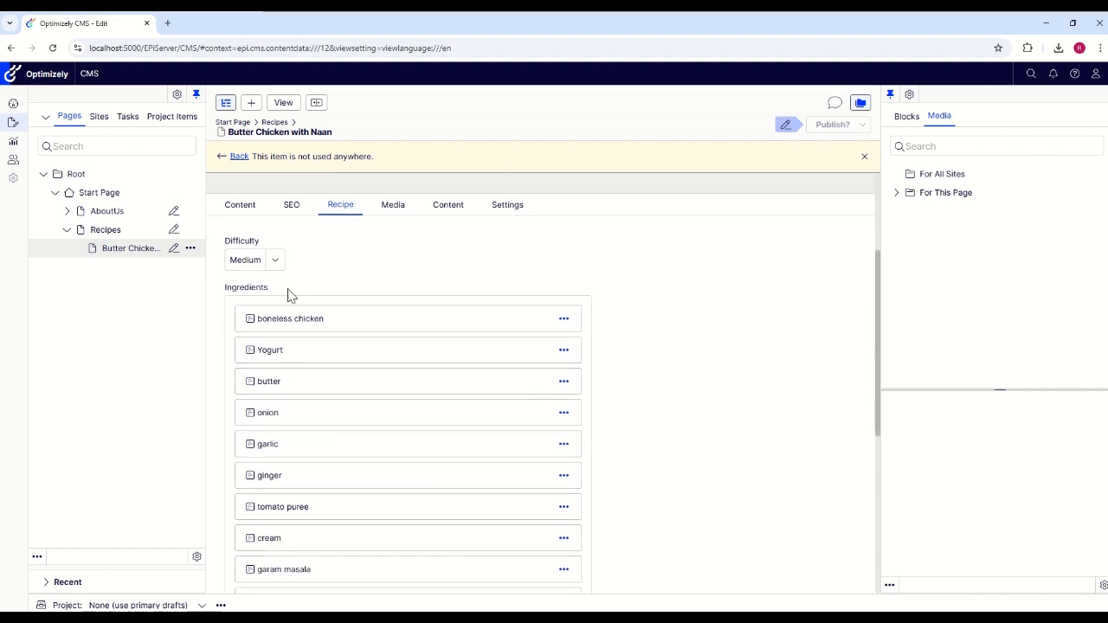
Review the recipe's difficulty options, keeping Medium selected, and look through its ingredients and recipe steps.
click(270, 260)
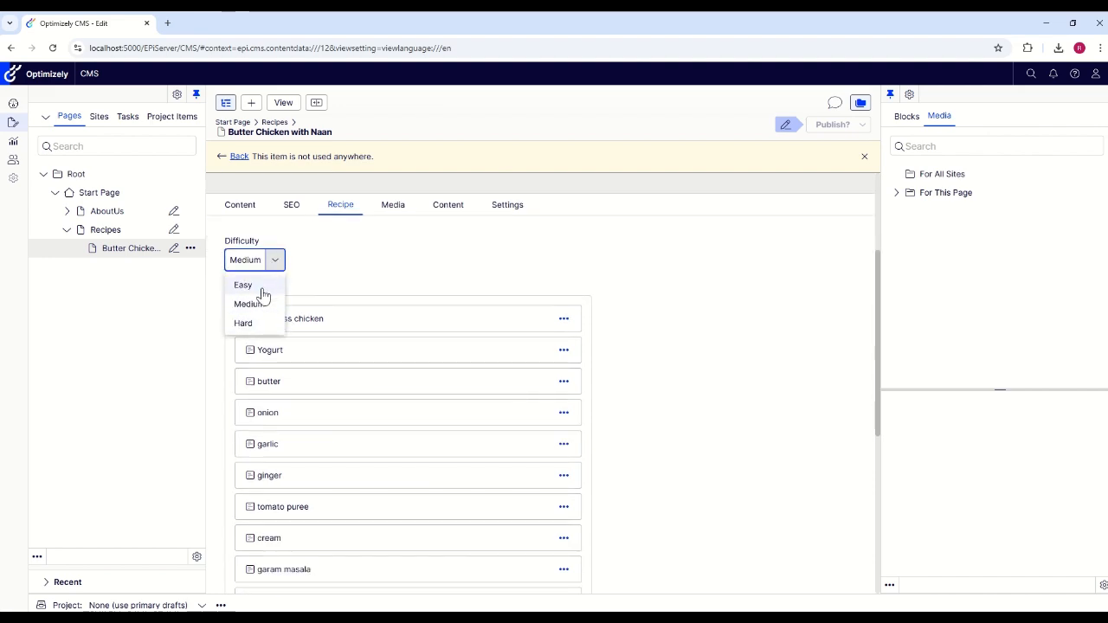
click(265, 312)
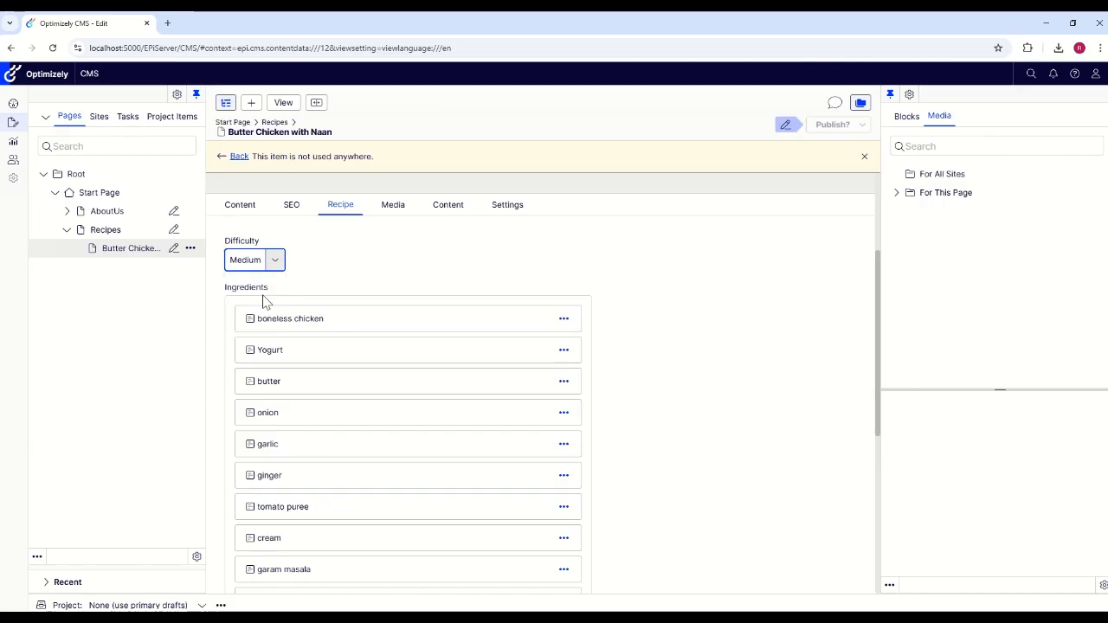
scroll(340, 364, down, 1)
scroll(320, 312, down, 2)
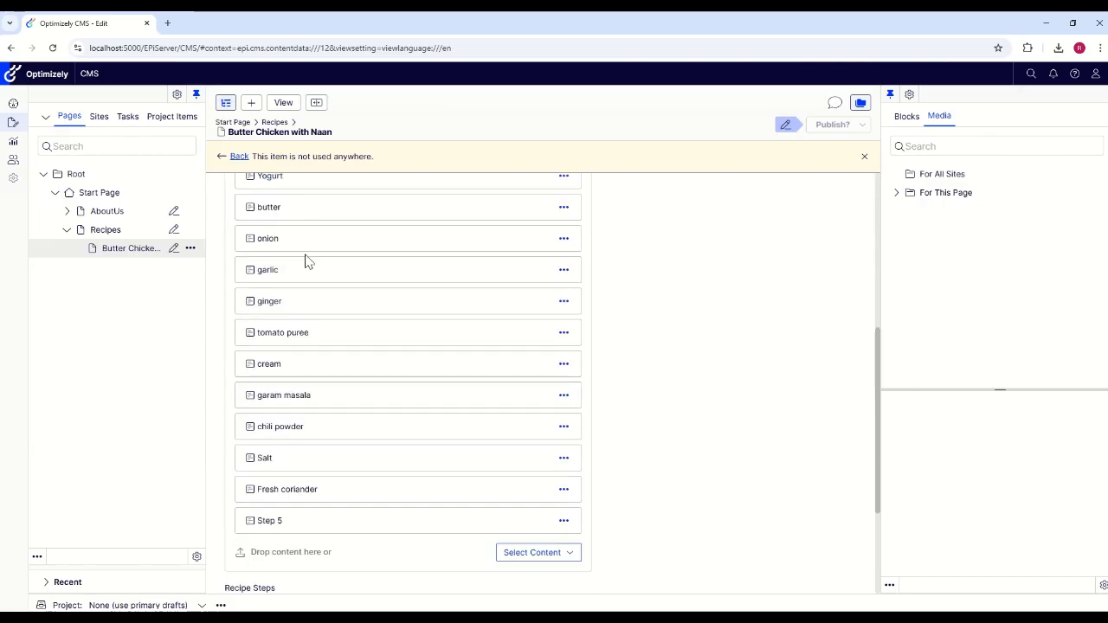
scroll(277, 251, up, 2)
scroll(251, 364, down, 4)
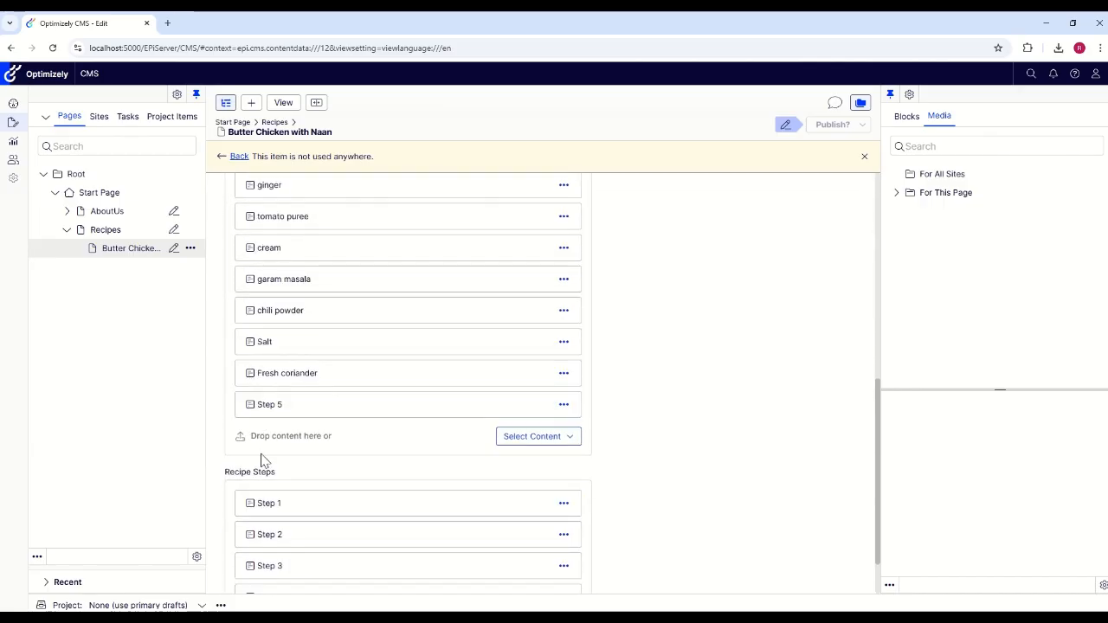
scroll(265, 482, down, 1)
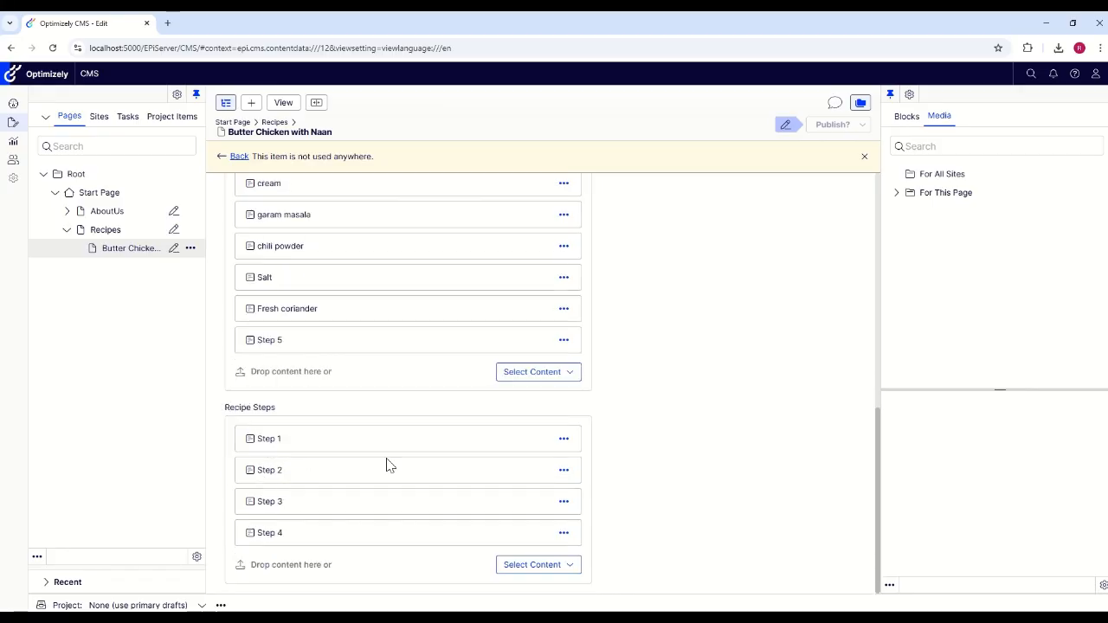
scroll(368, 418, up, 2)
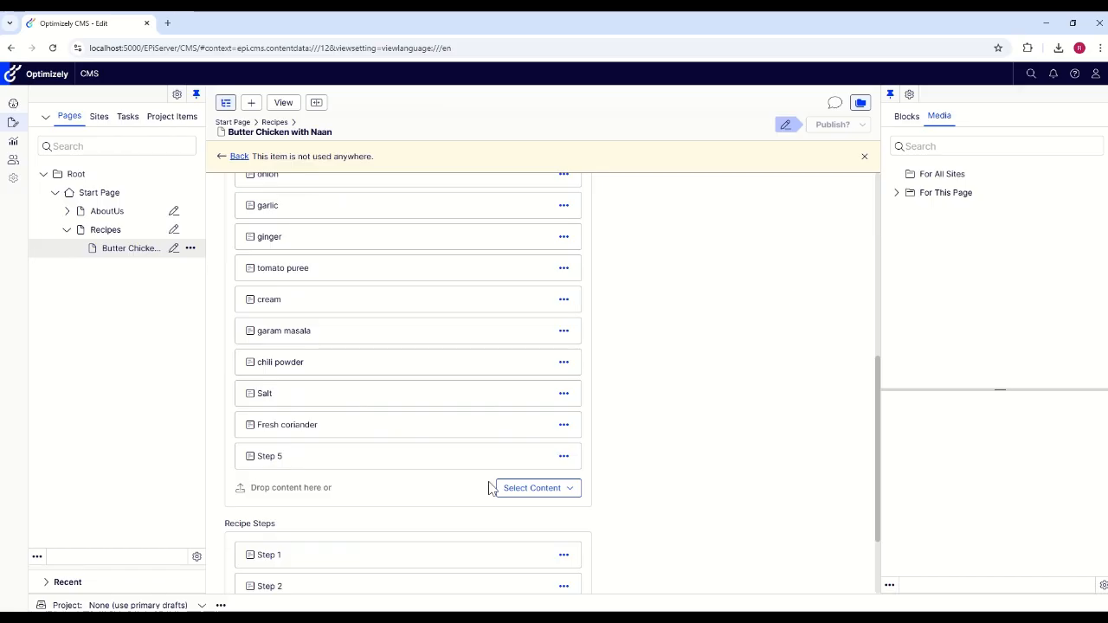
click(544, 492)
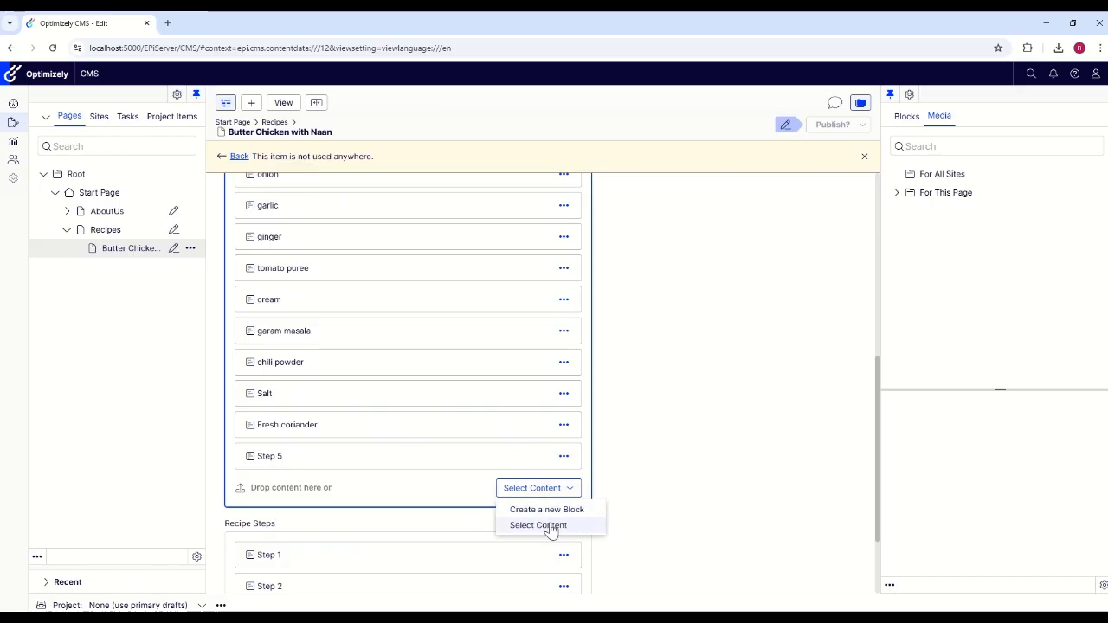
click(613, 505)
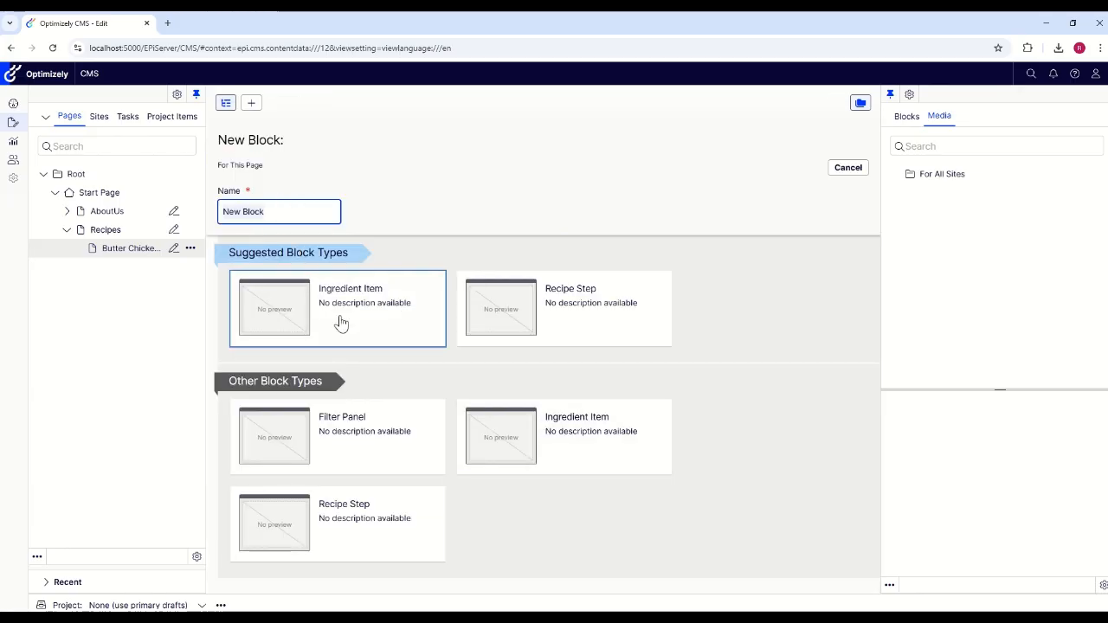
click(536, 444)
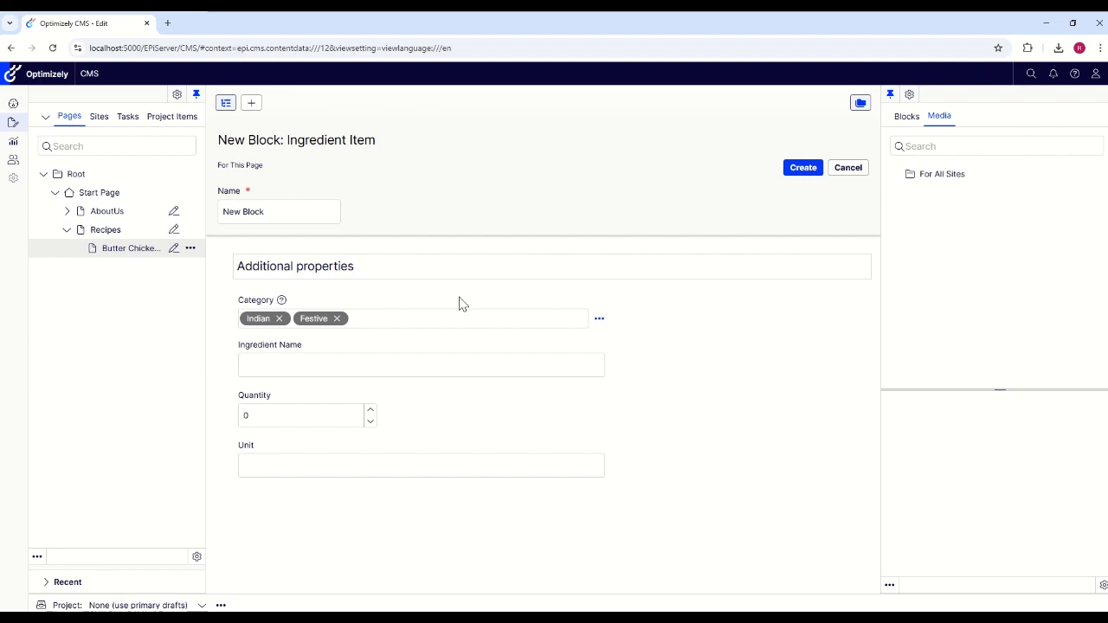
click(848, 170)
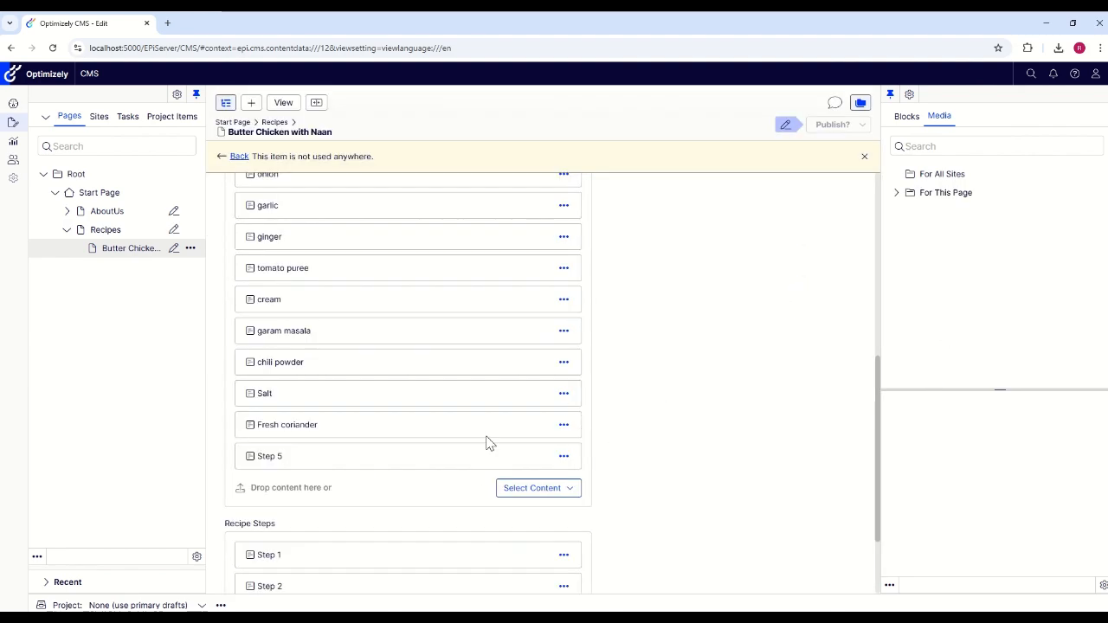
Remove the misplaced Step 5 block from the Butter Chicken with Naan page's ingredients.
click(562, 457)
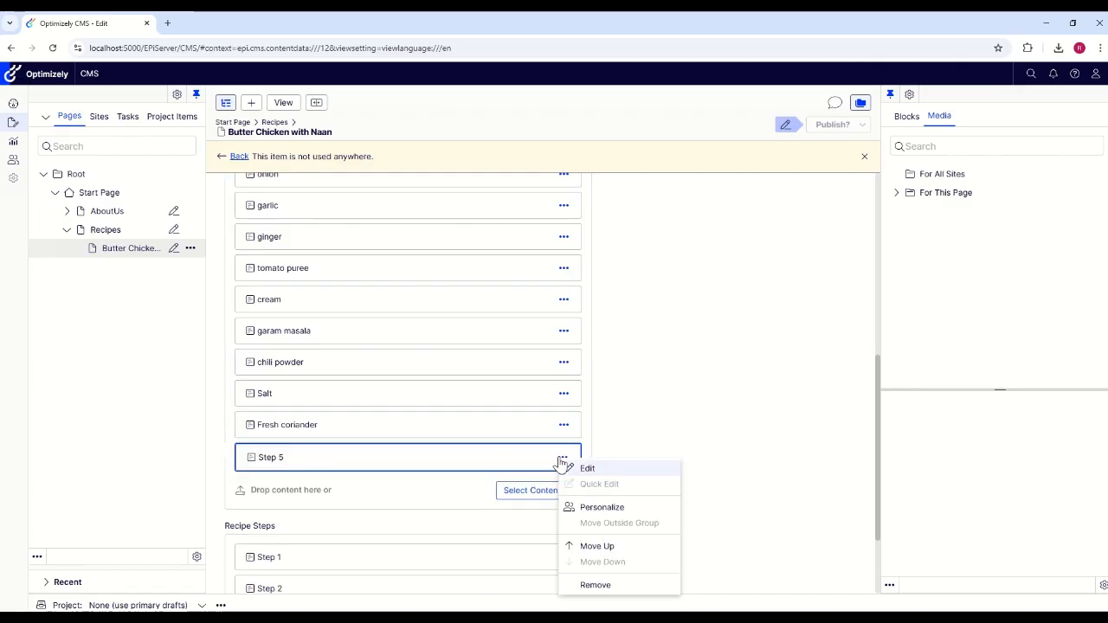
click(605, 586)
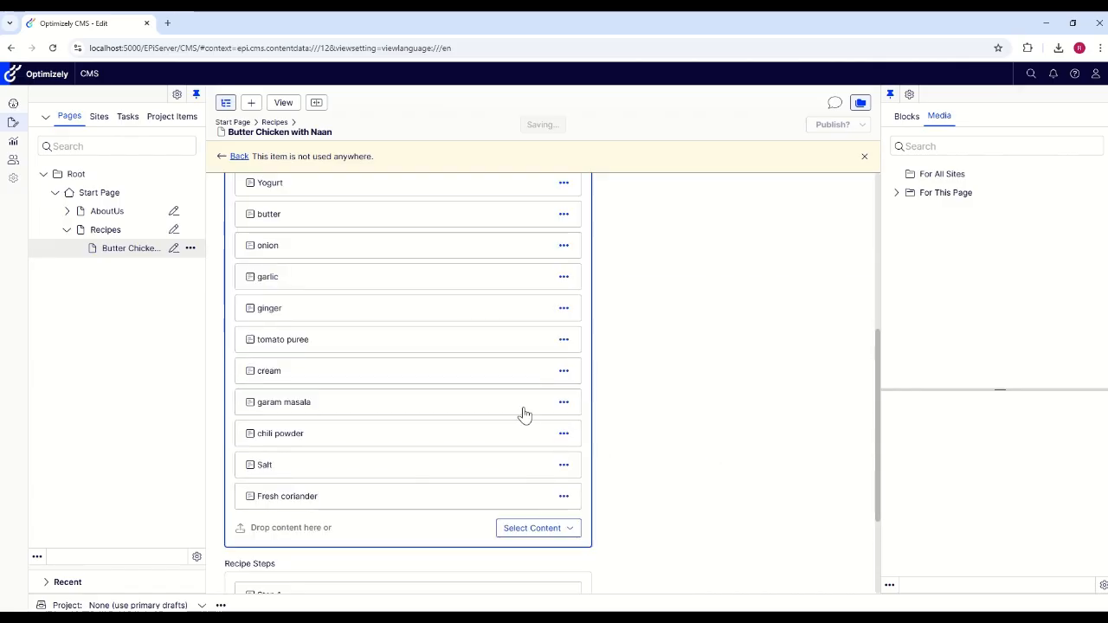
Open the boneless chicken ingredient for quick editing, examine its name, quantity and unit, and close it without saving.
scroll(522, 415, up, 1)
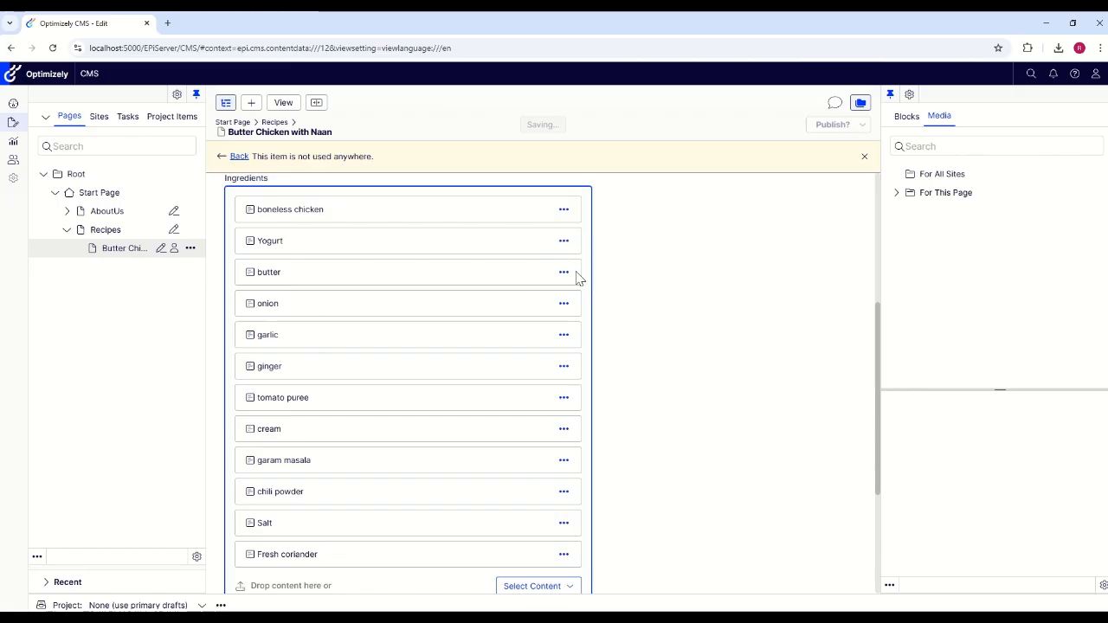
click(563, 211)
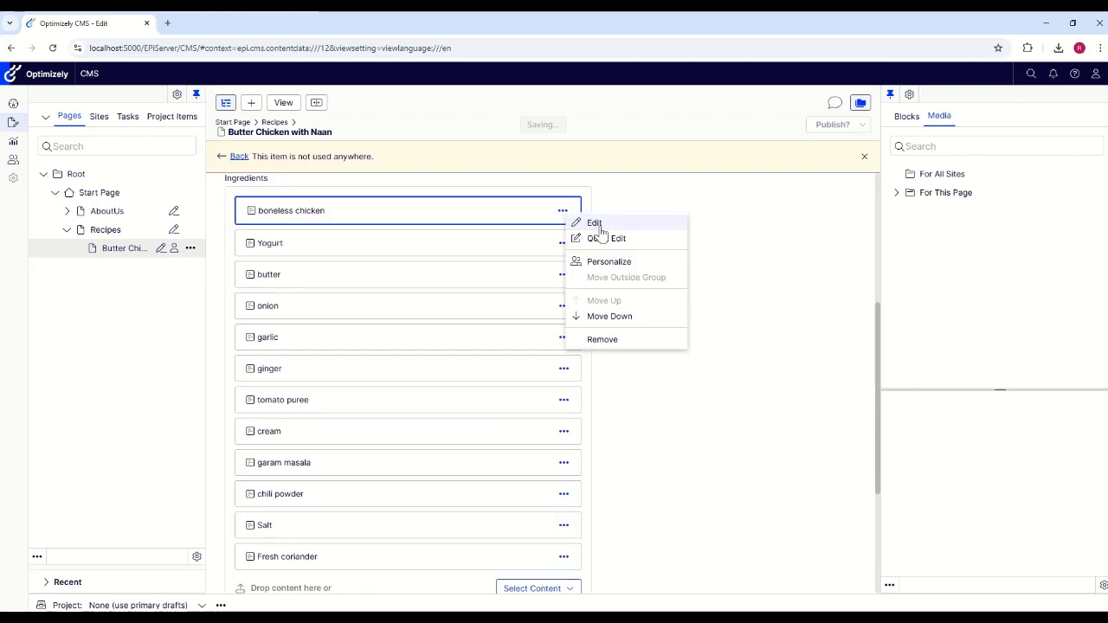
click(687, 300)
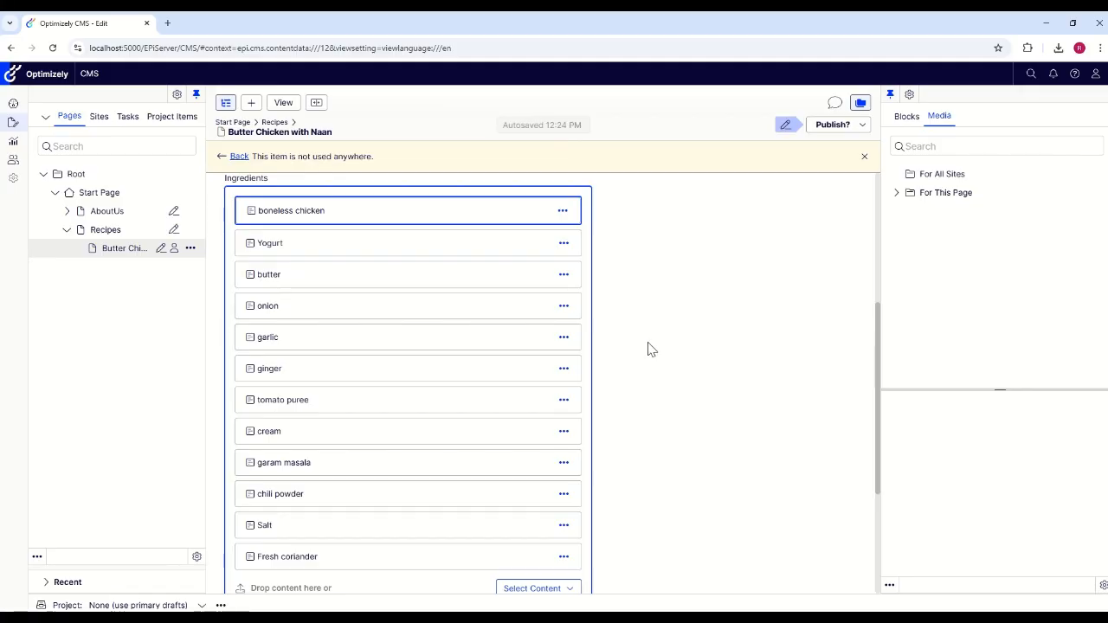
scroll(651, 349, down, 4)
scroll(651, 349, up, 8)
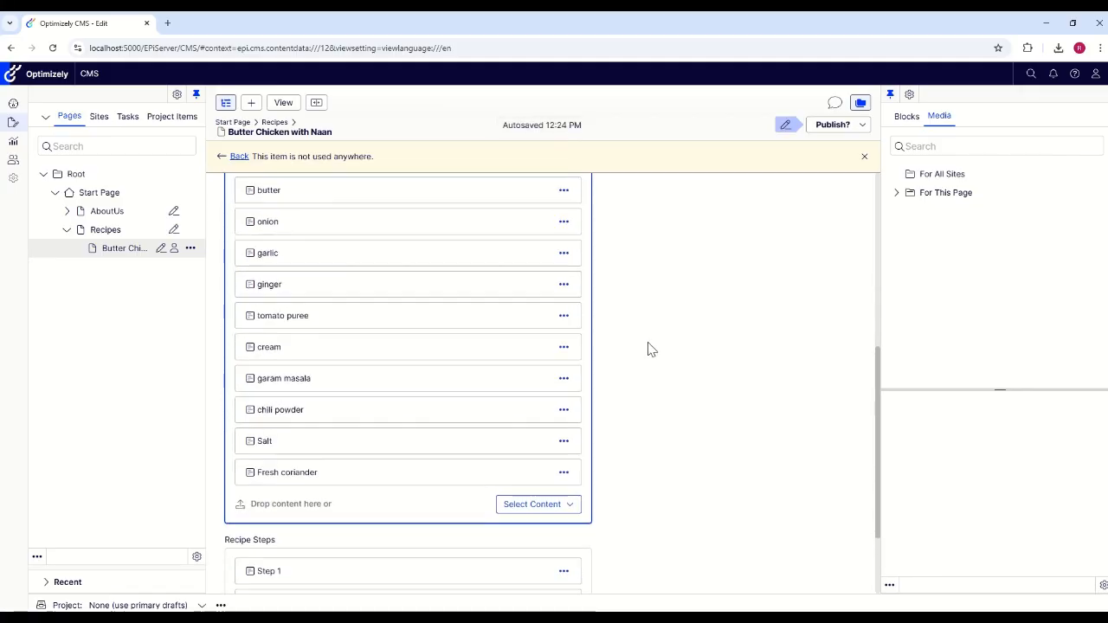
key(Return)
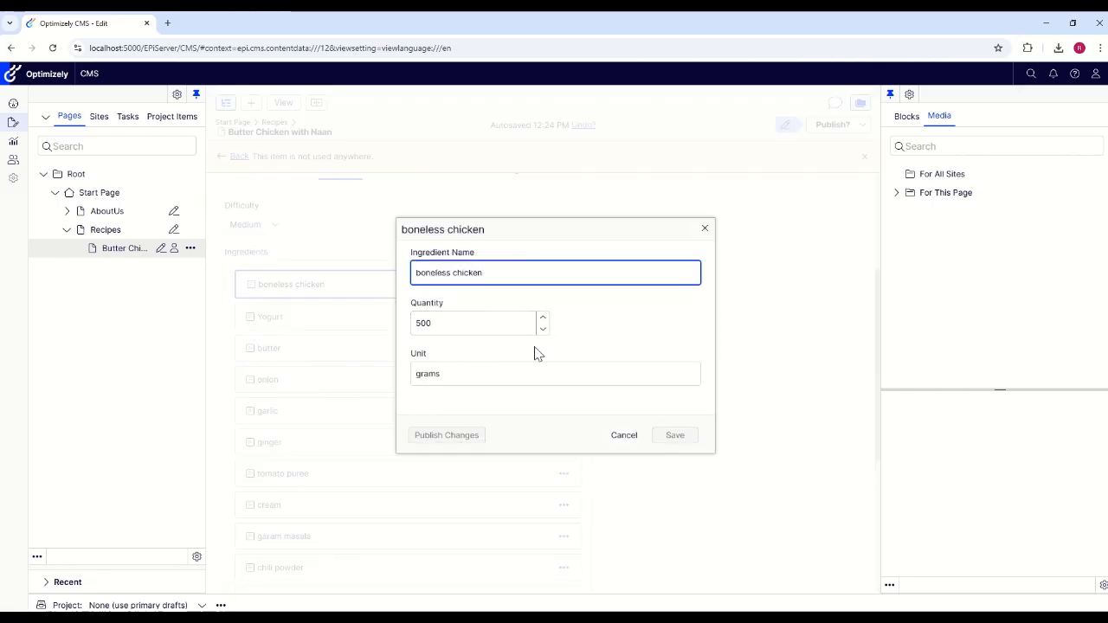
click(624, 435)
Open the Step 1 block under Recipe Steps, examine its title, instructions and image field, and return to the Butter Chicken with Naan page.
scroll(653, 453, down, 5)
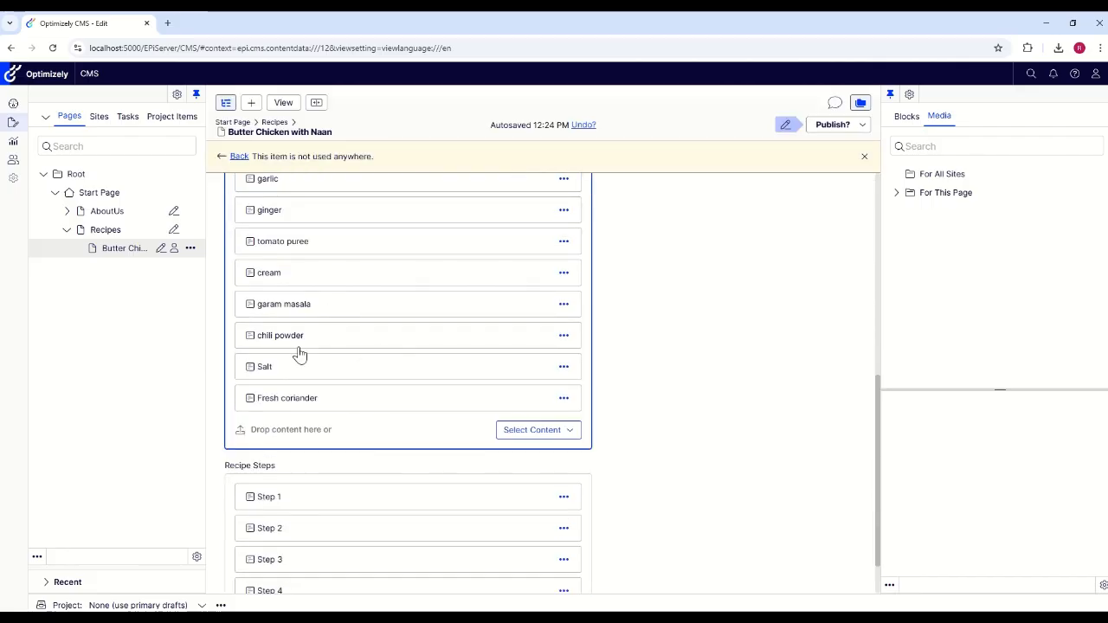
scroll(346, 424, down, 1)
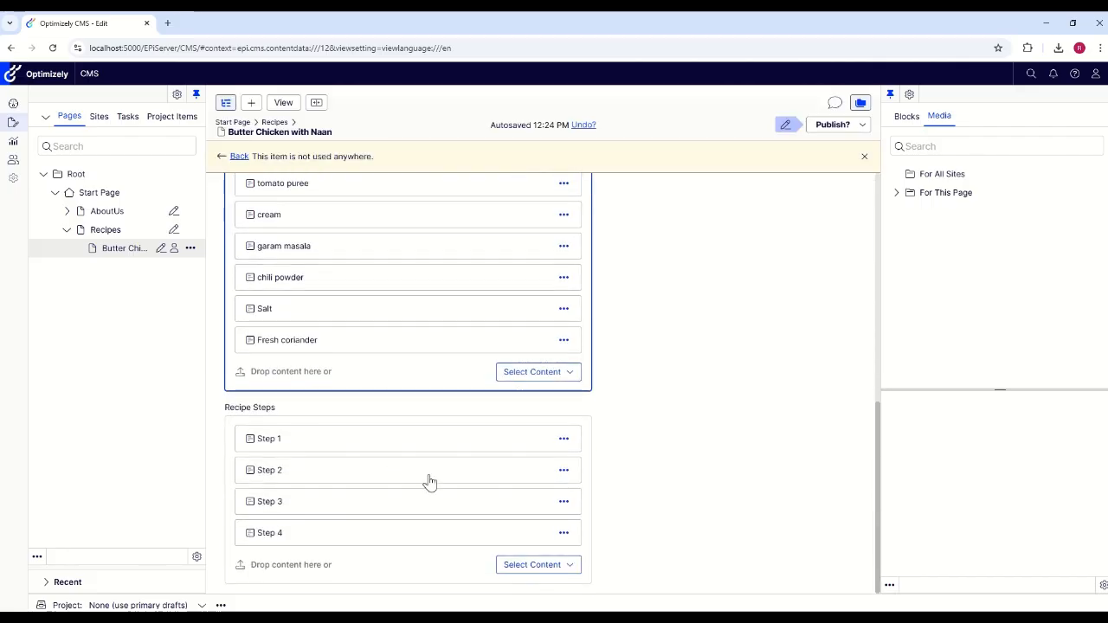
click(563, 441)
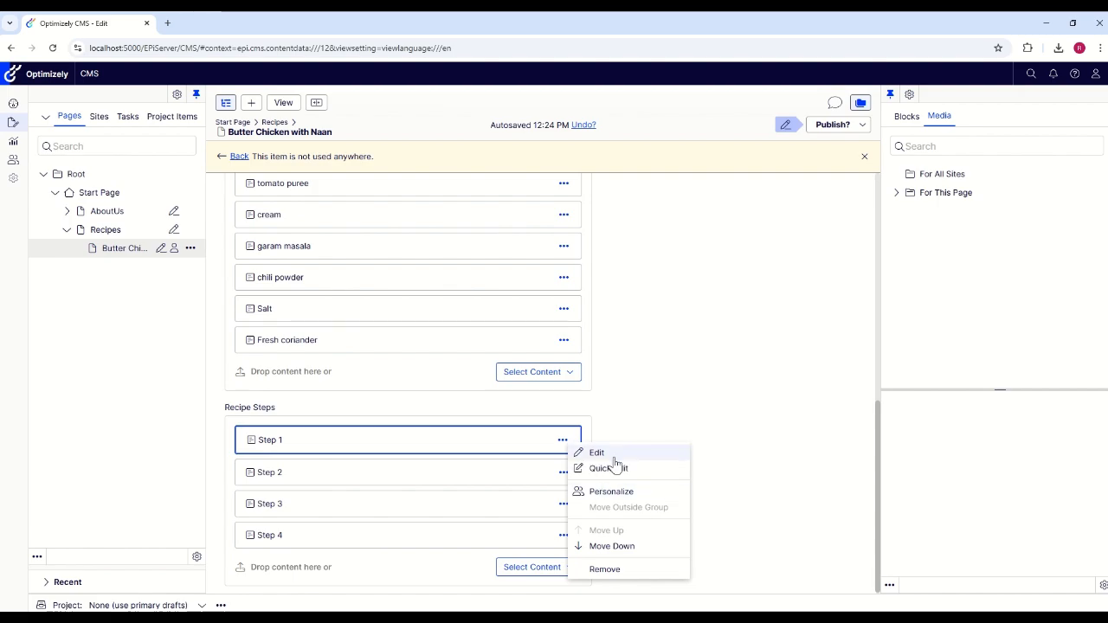
click(615, 453)
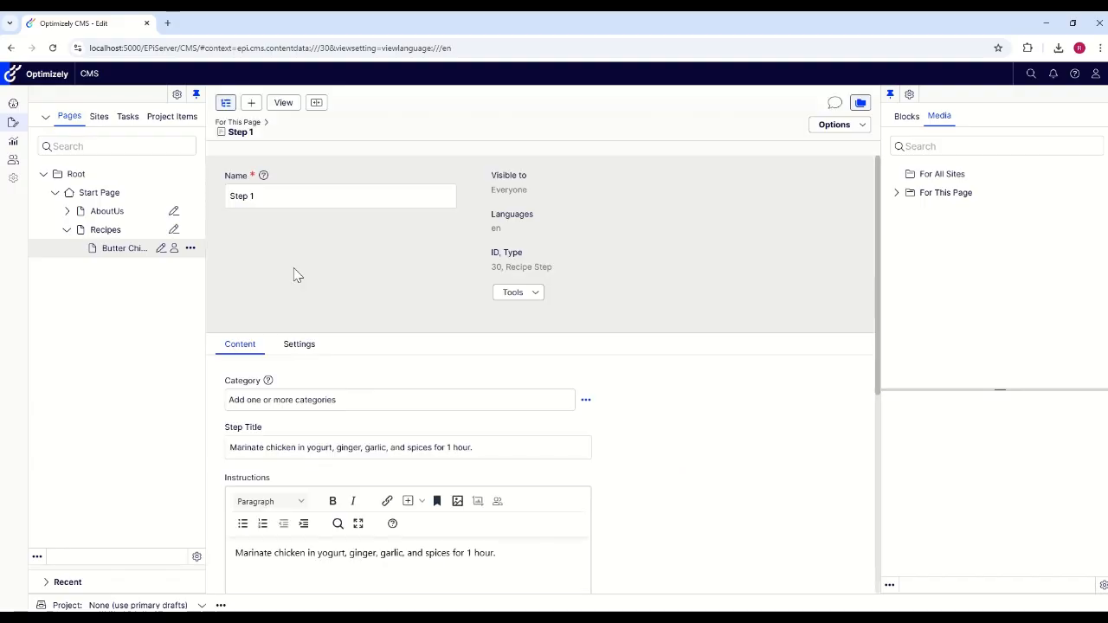
scroll(300, 433, down, 1)
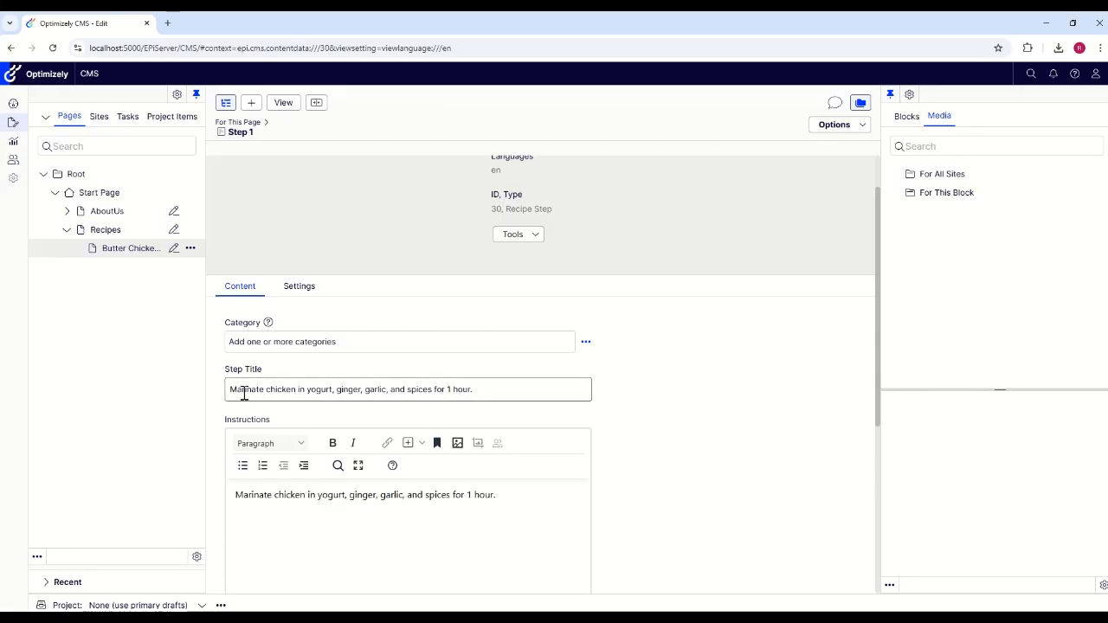
scroll(257, 480, down, 3)
scroll(410, 577, down, 2)
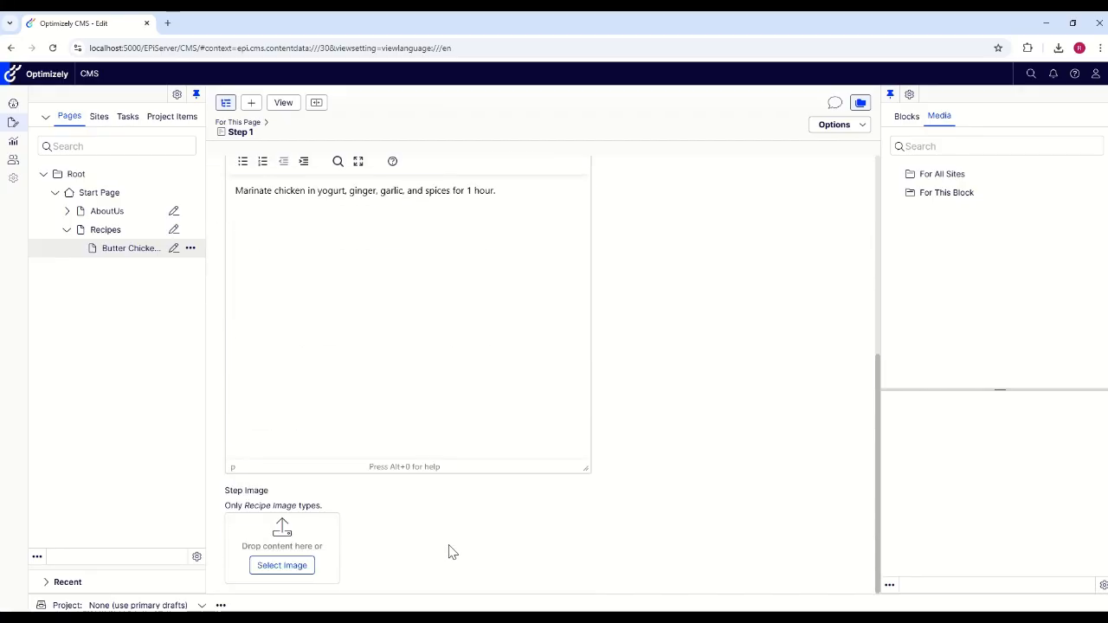
scroll(450, 551, up, 6)
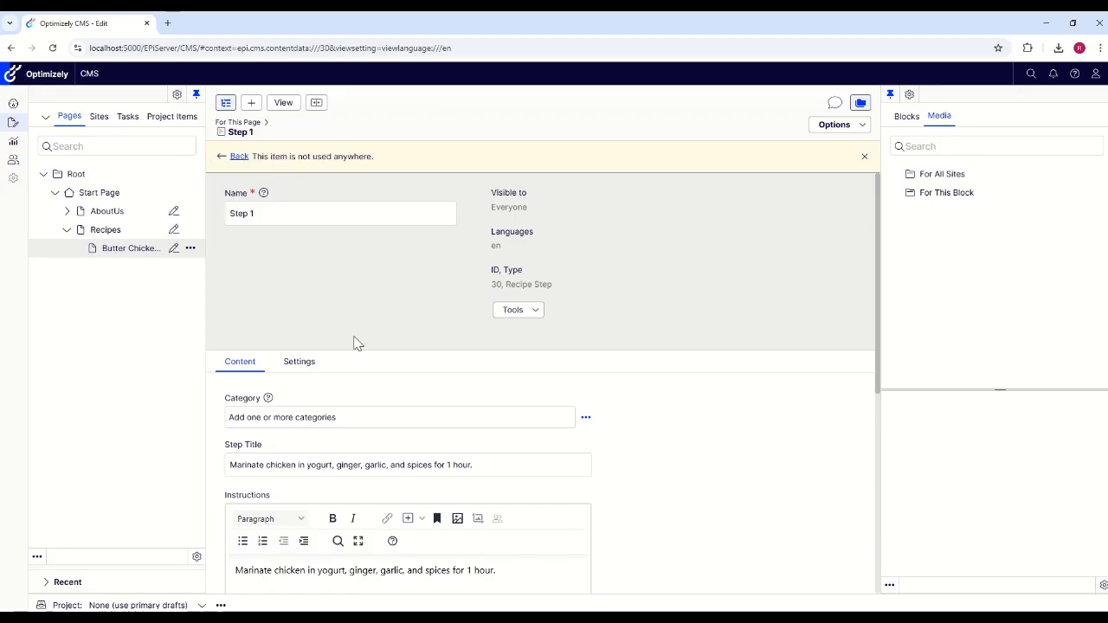
click(225, 159)
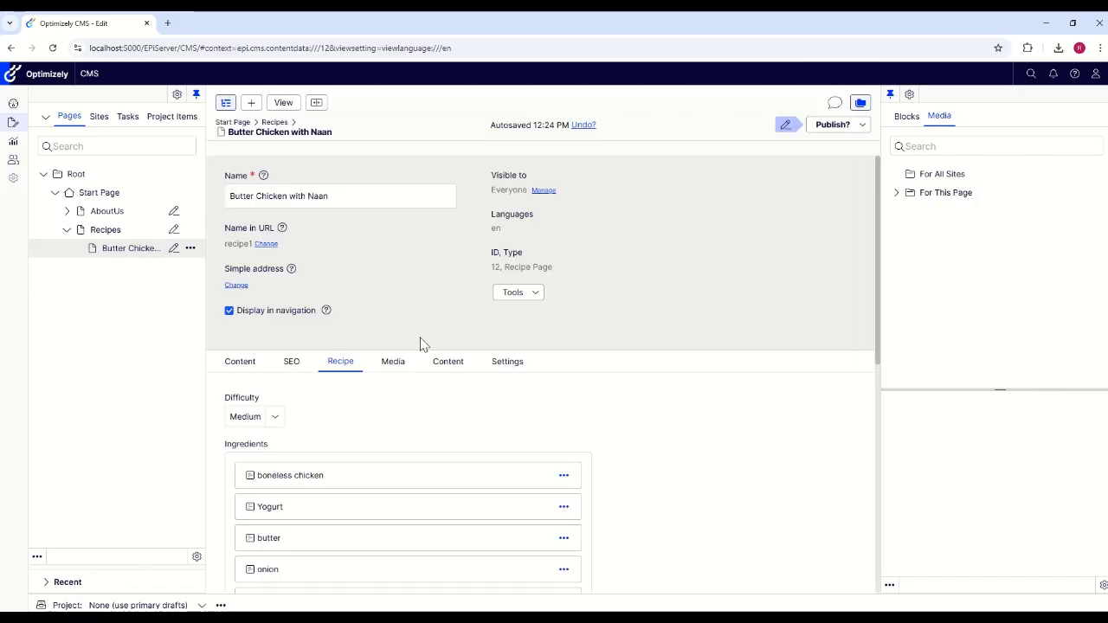
Review the page's recipe image and video fields, and look through its RecipeImages and RecipeVideos folders, selecting butterchicken.jpeg.
click(397, 363)
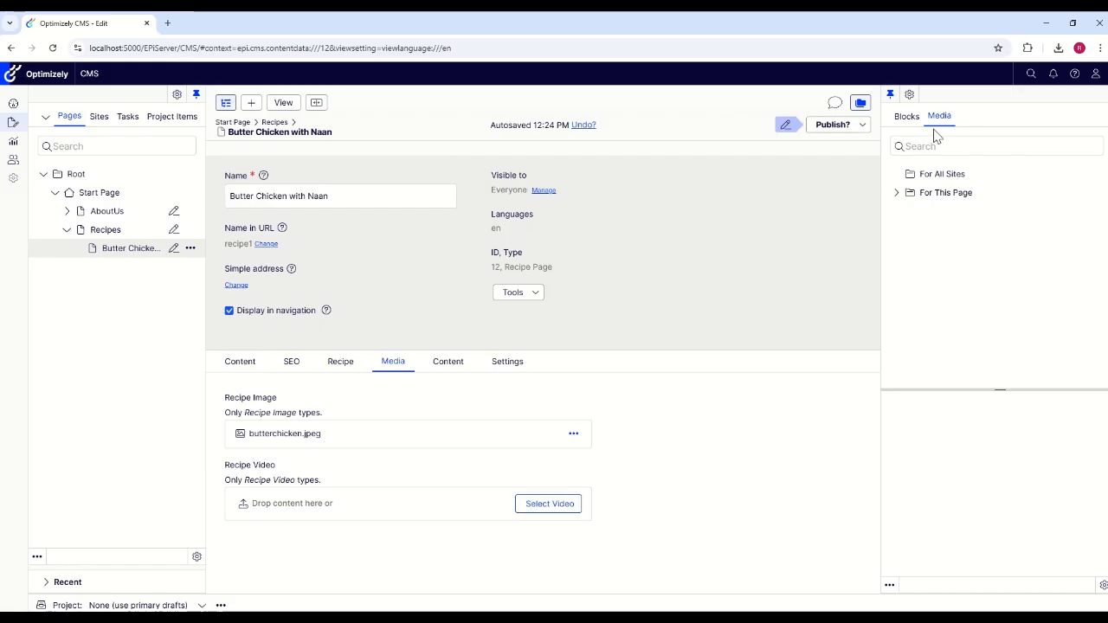
click(897, 192)
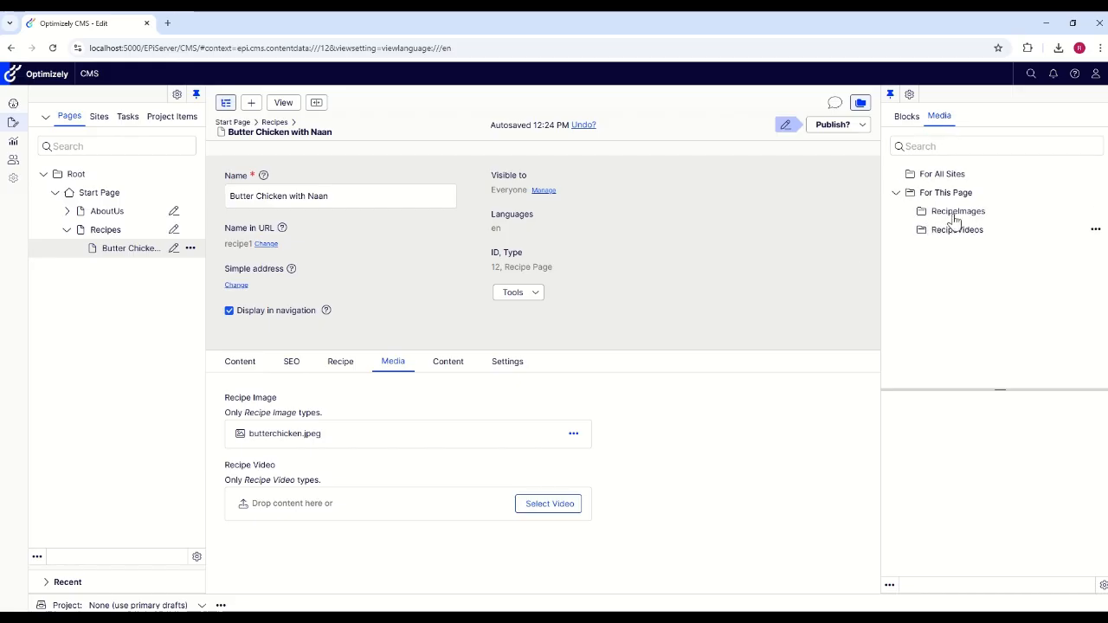
click(981, 219)
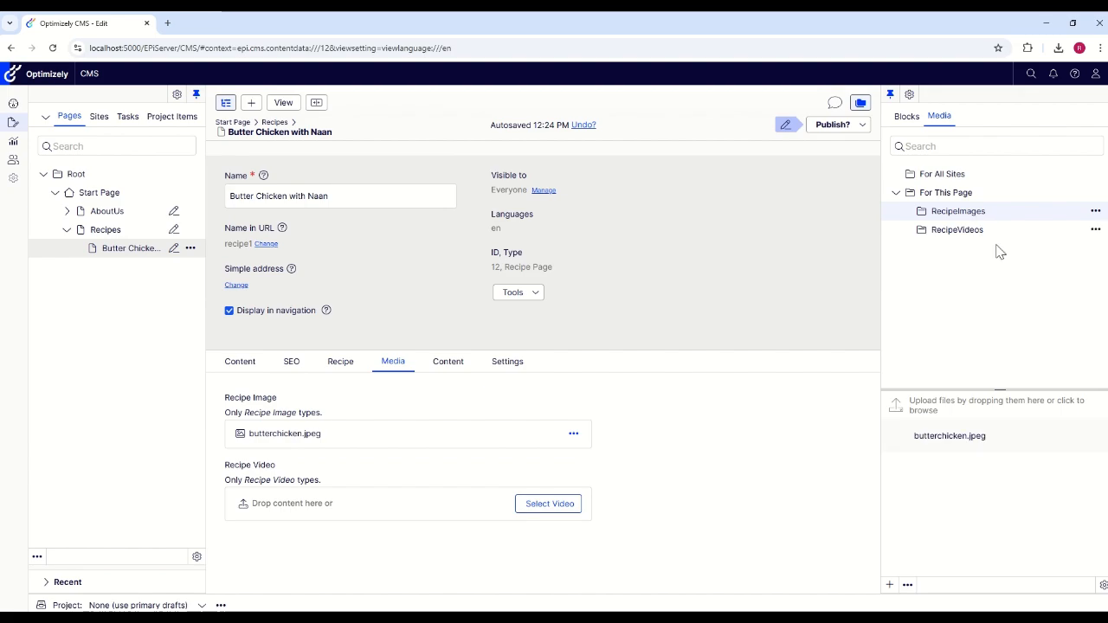
click(970, 234)
click(976, 213)
click(896, 448)
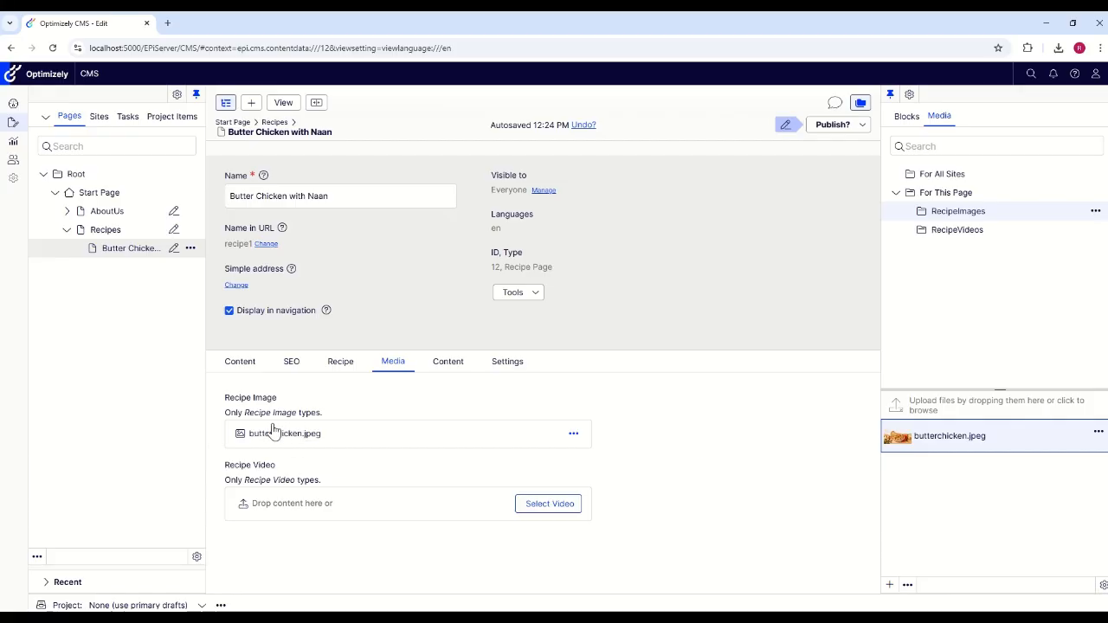